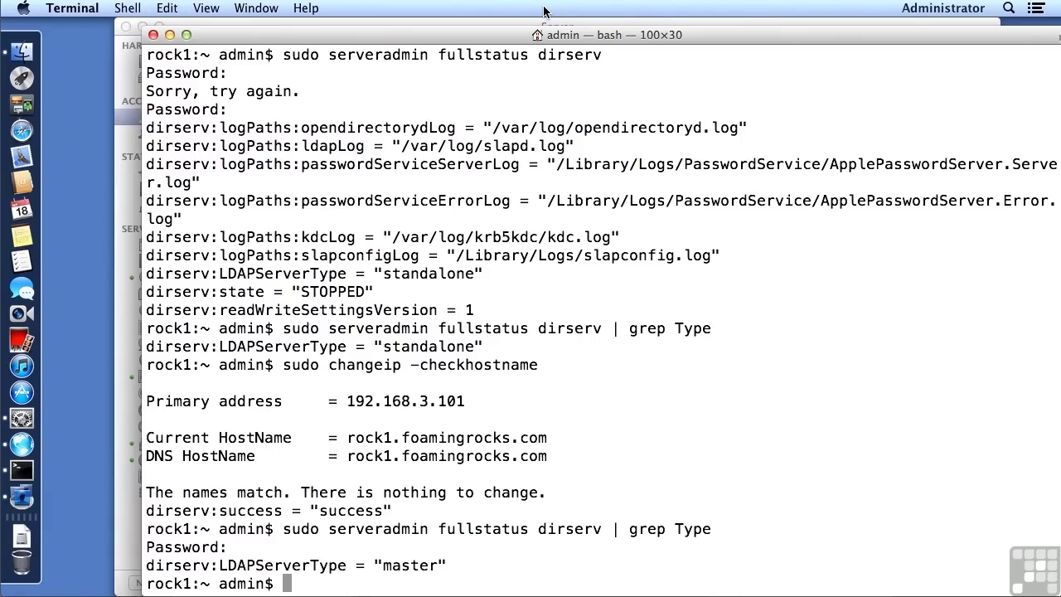
Step: With LDAPServerType now reported as master, go to Terminal's application menu to quit
left_click(72, 16)
Step: Quit Terminal and permanently delete the local user Nick in Server's Users list
left_click(75, 178)
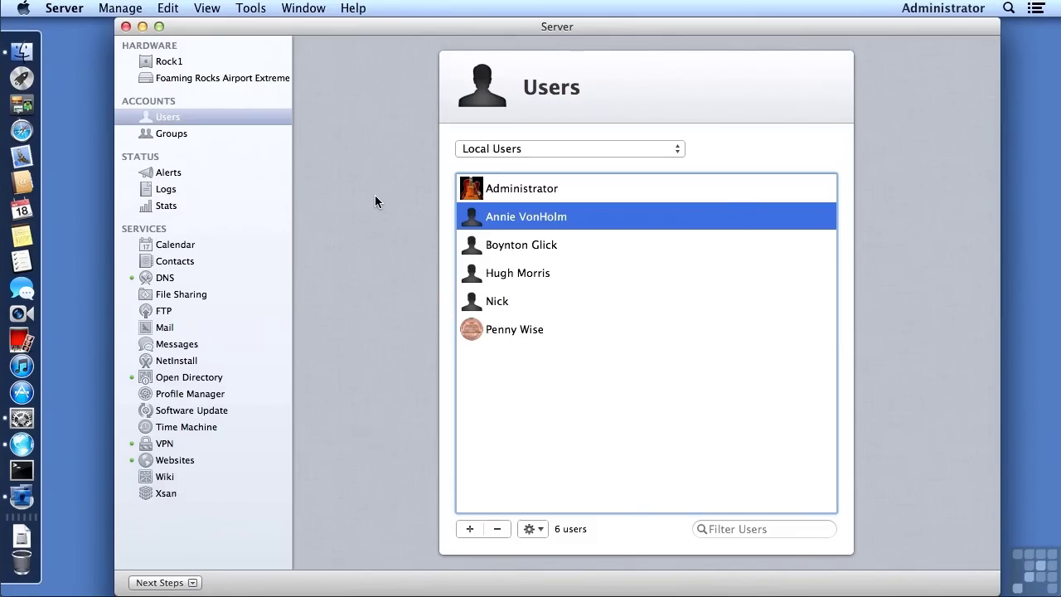
left_click(468, 303)
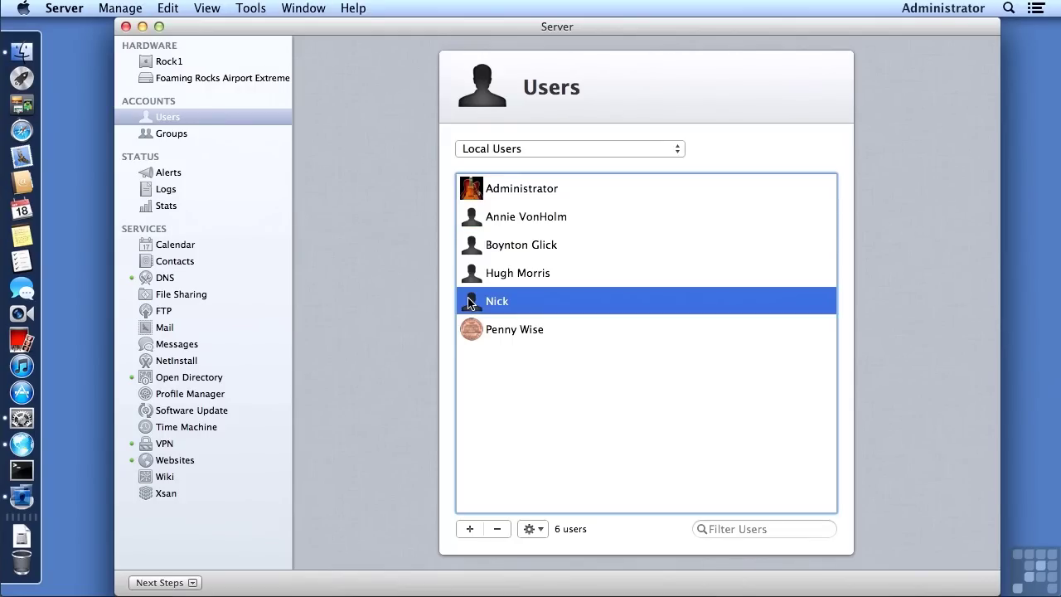
left_click(492, 531)
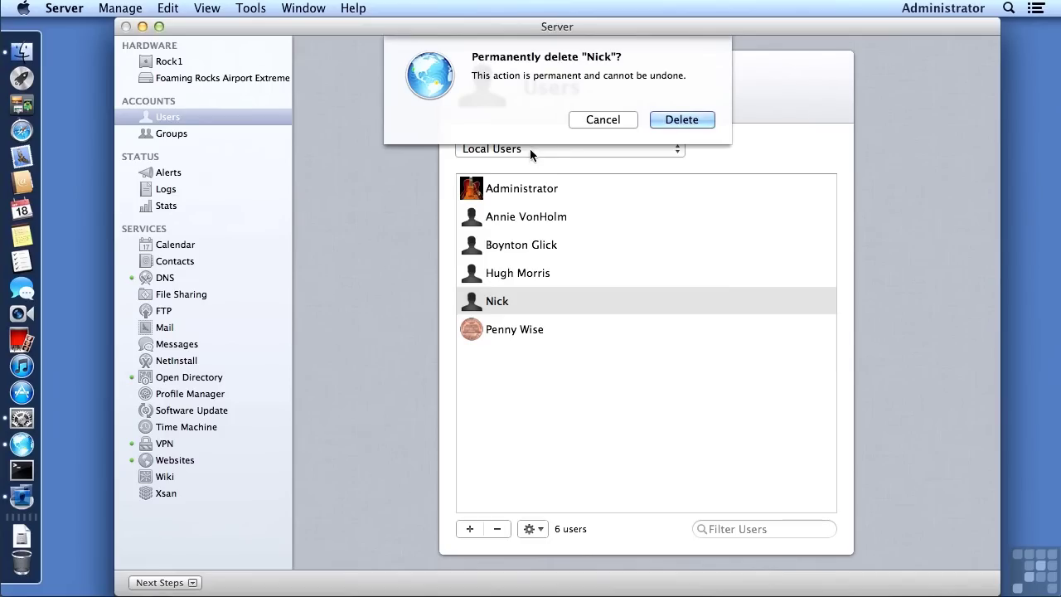
left_click(681, 119)
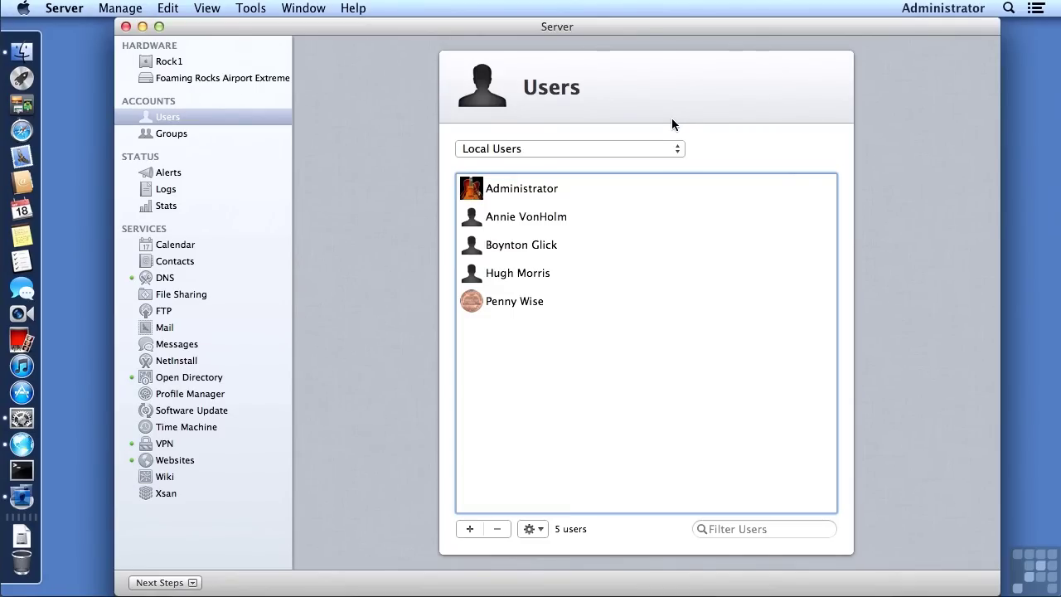
left_click(605, 149)
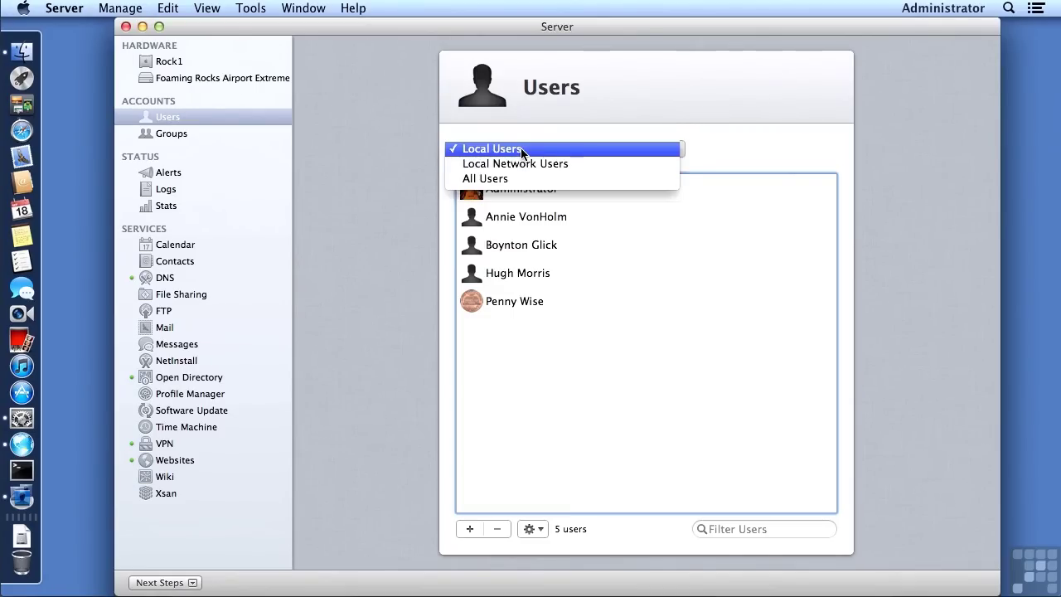
Step: Under Local Network Users, add a new user Nick and enter and verify a password
left_click(518, 164)
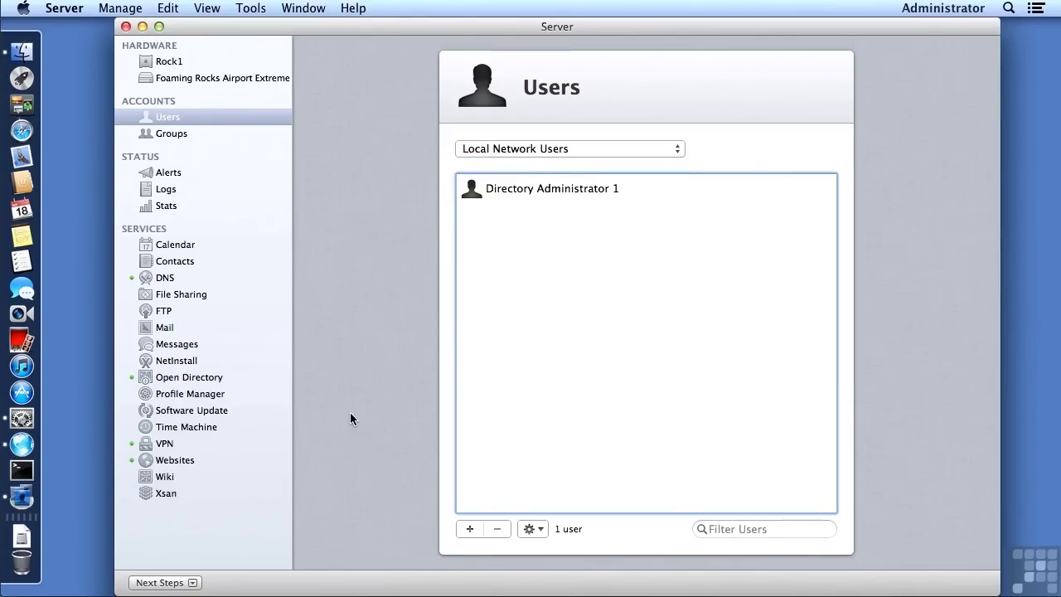
left_click(470, 529)
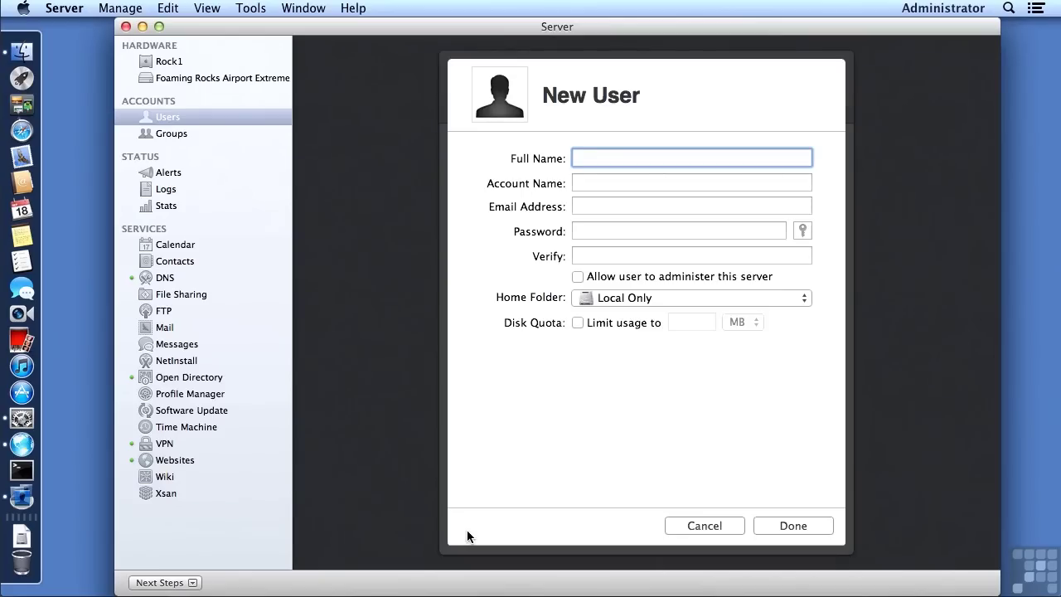
type("Nick")
key("Tab")
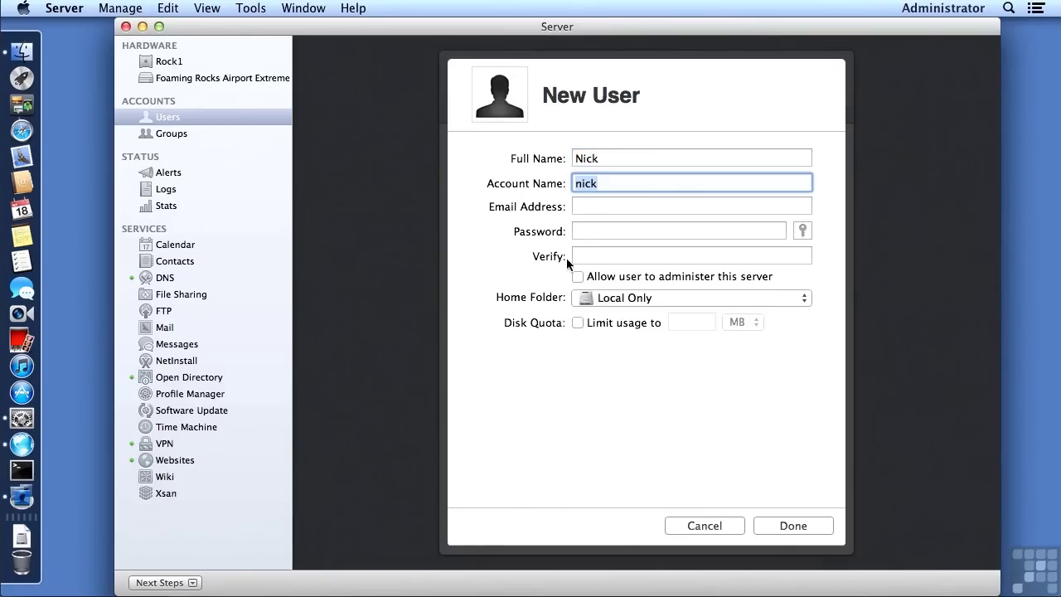
left_click(584, 230)
type("password")
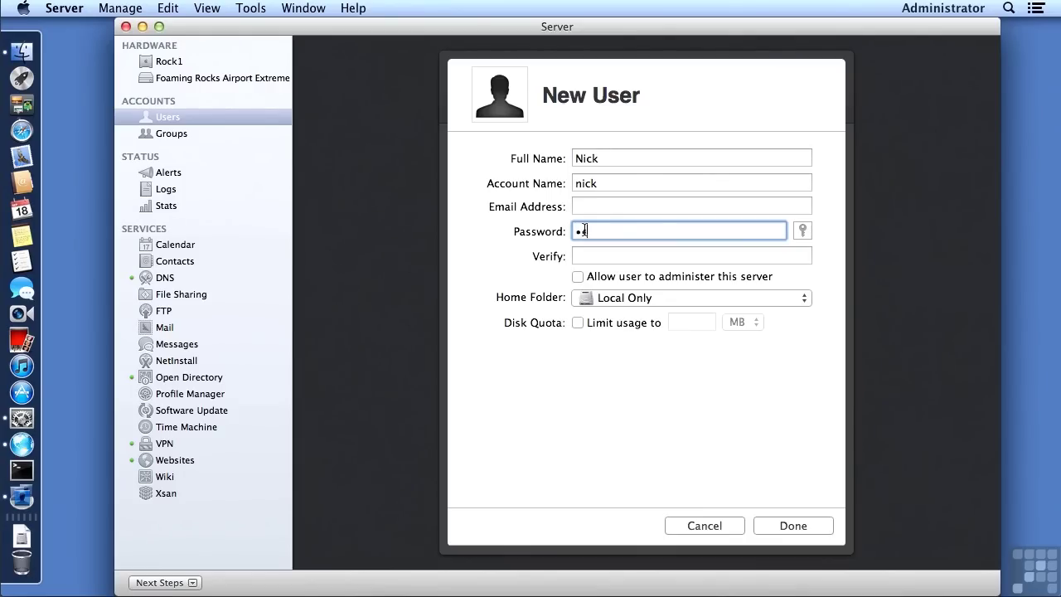
key("Tab")
type("password")
Step: Keep Nick's home folder as Local Only, create the account, then go to File Sharing
left_click(584, 298)
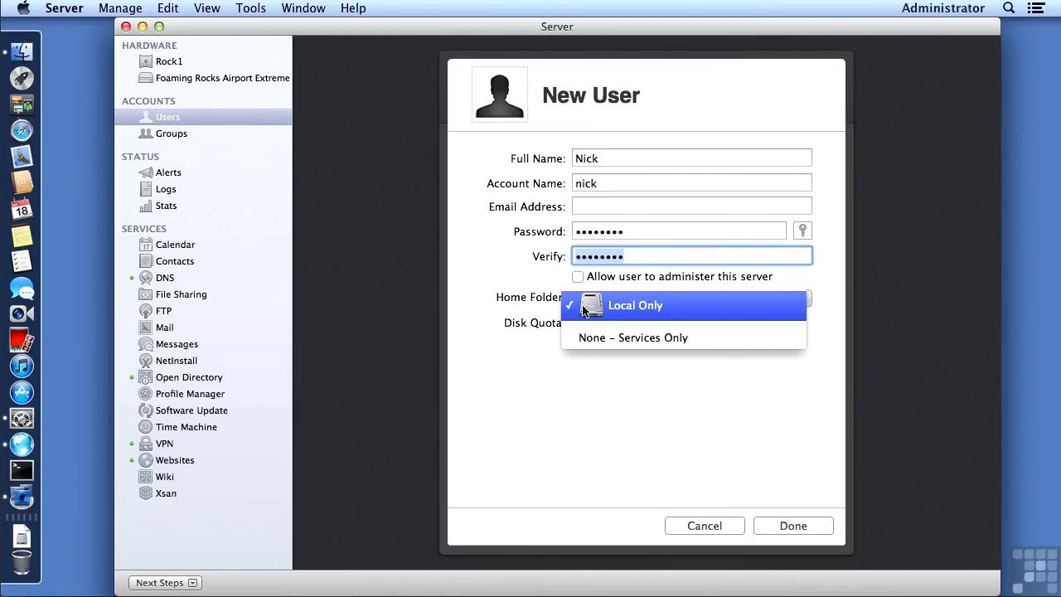
left_click(601, 309)
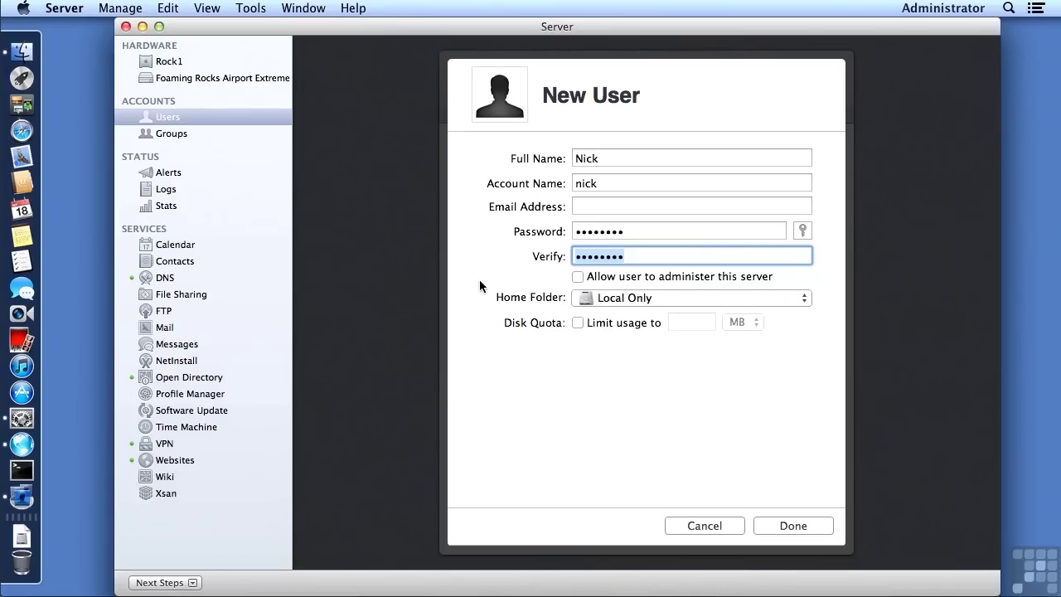
left_click(793, 526)
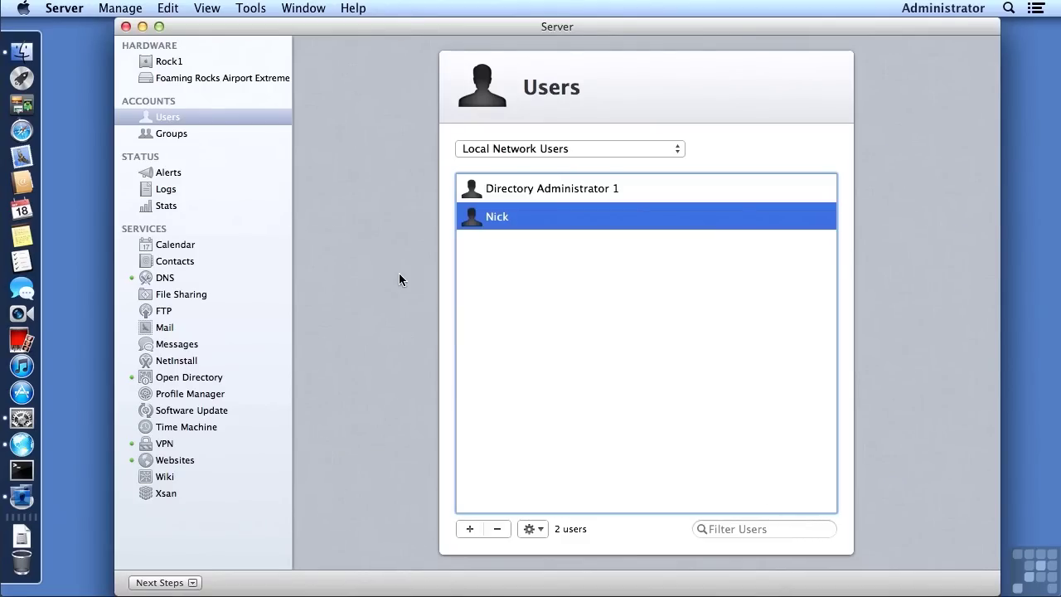
left_click(182, 295)
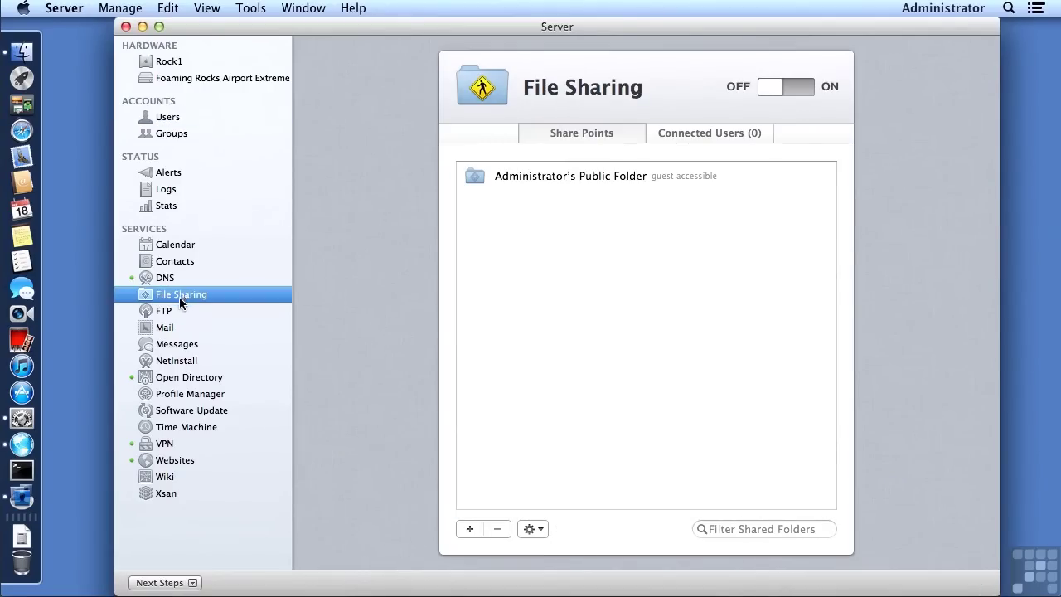
Step: Turn File Sharing on and add Server HD/Users as a share point
left_click(802, 84)
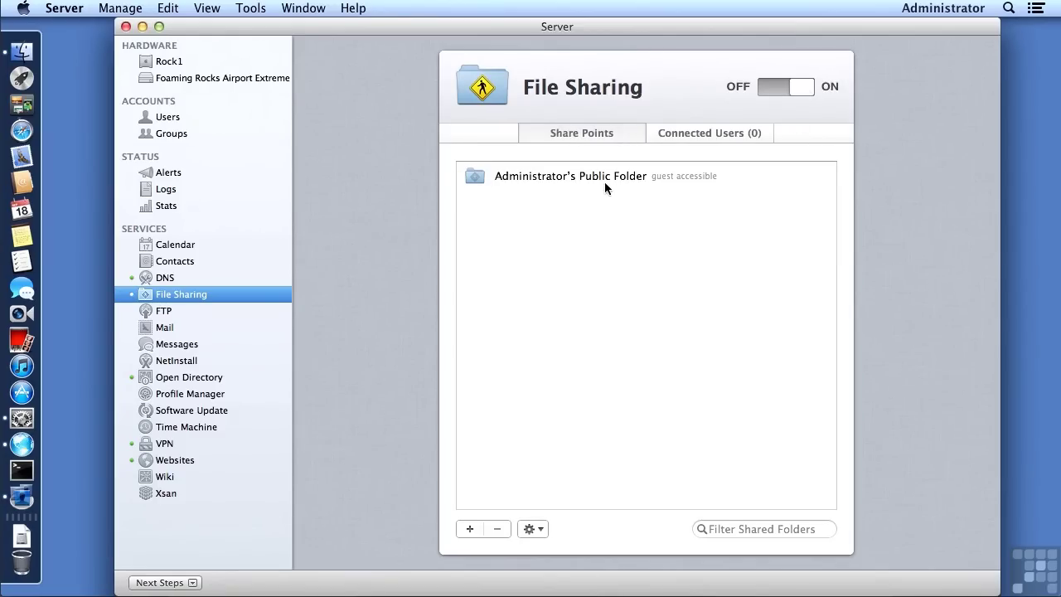
left_click(469, 528)
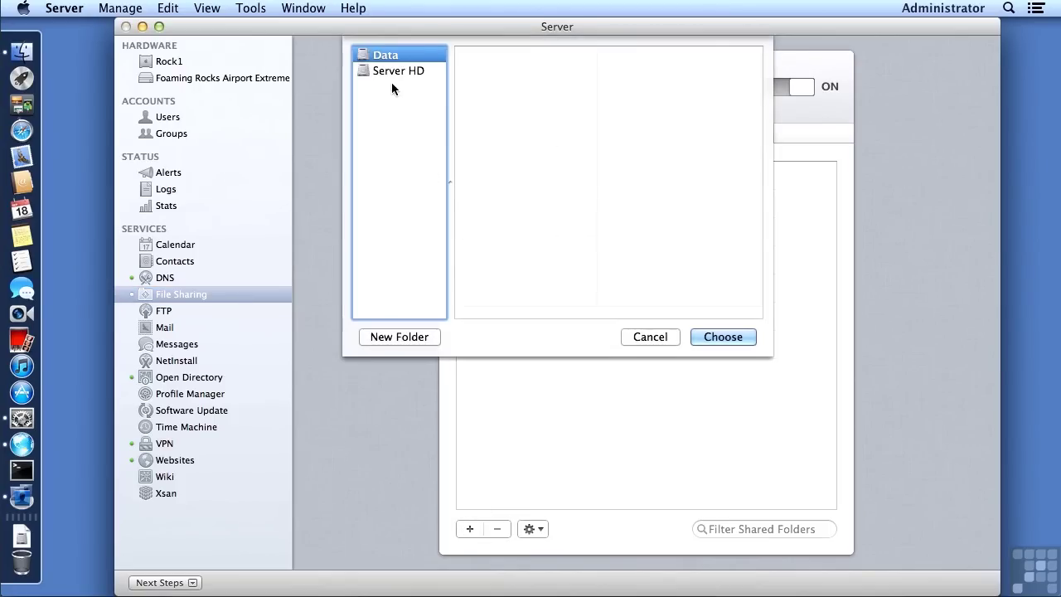
left_click(392, 73)
left_click(468, 120)
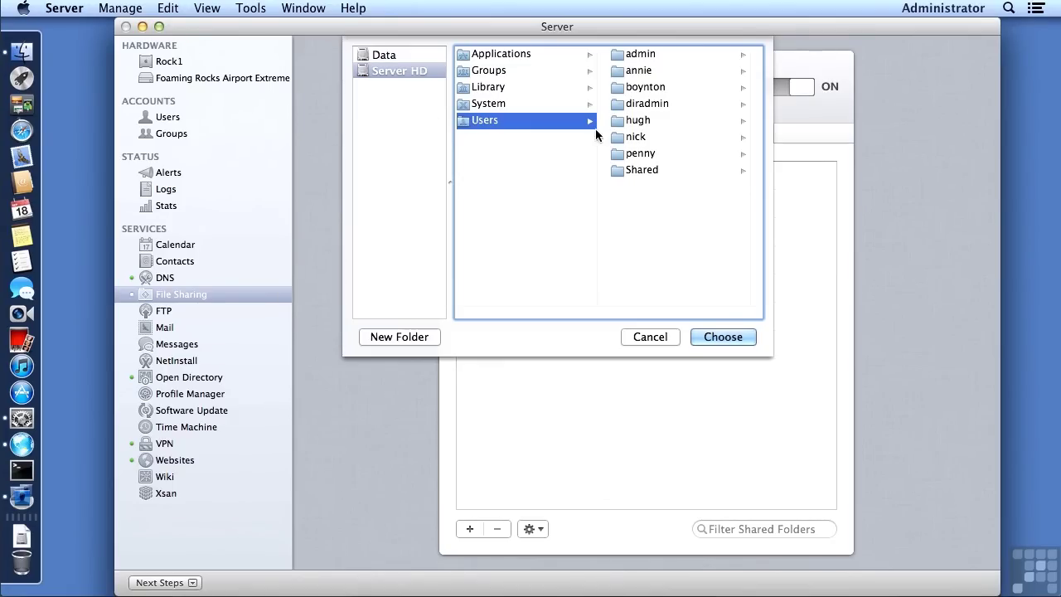
left_click(723, 337)
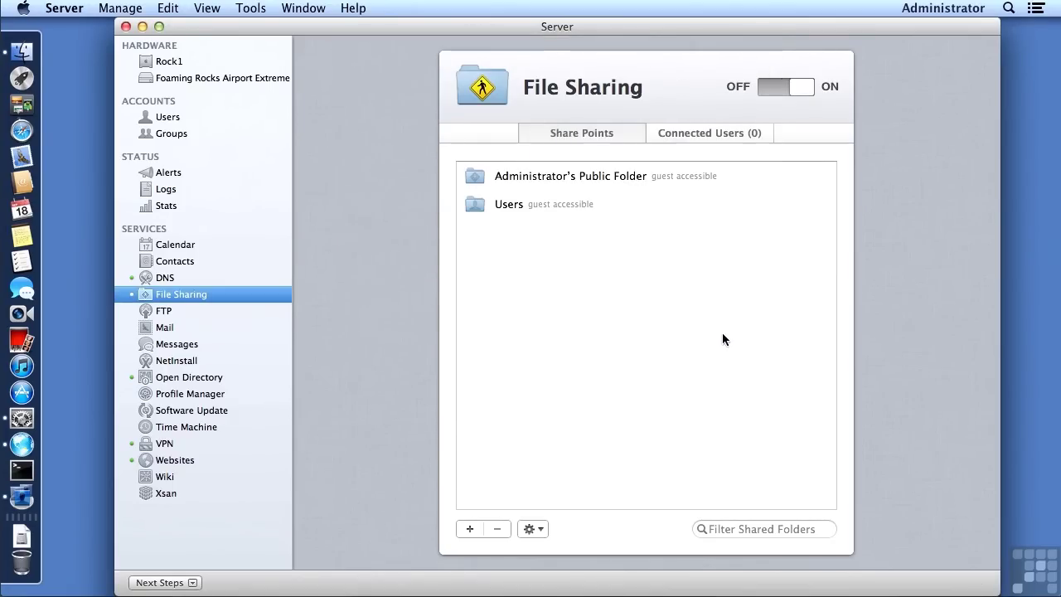
Step: Make the Users share point available for home directories over AFP and save
left_click(515, 207)
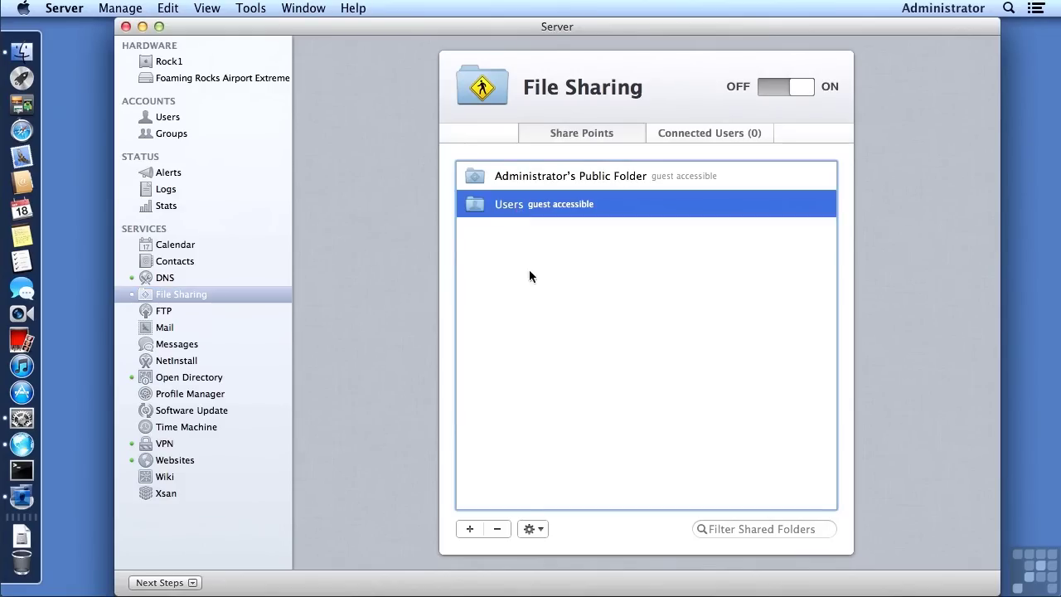
left_click(528, 530)
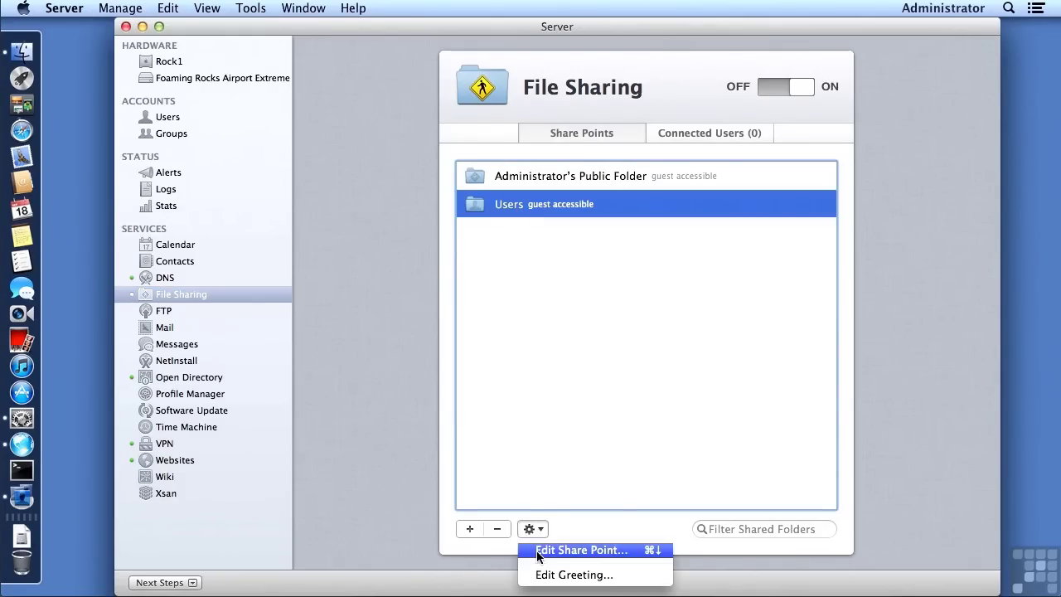
left_click(536, 550)
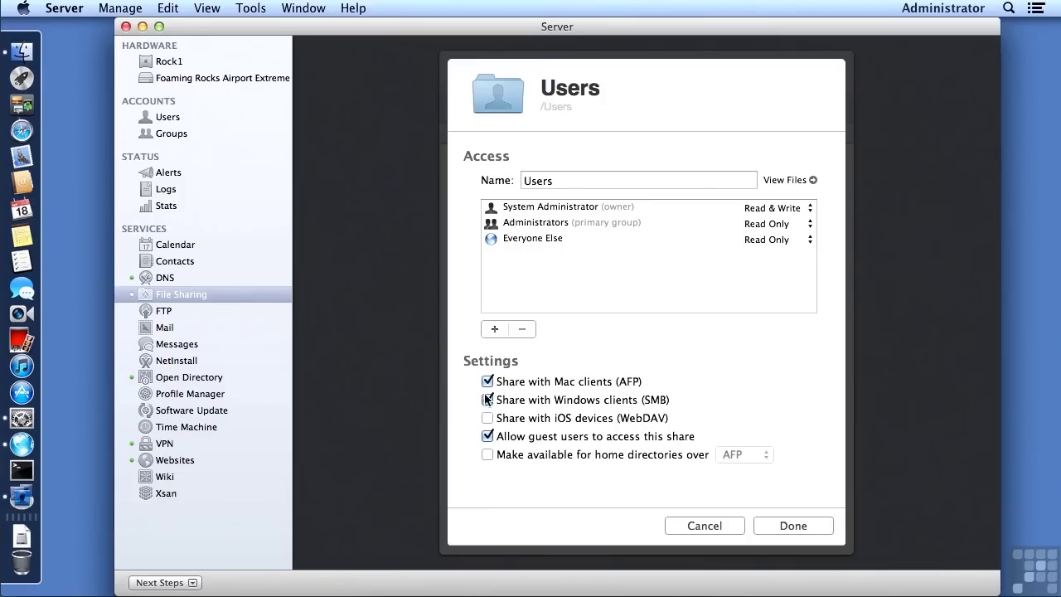
left_click(488, 454)
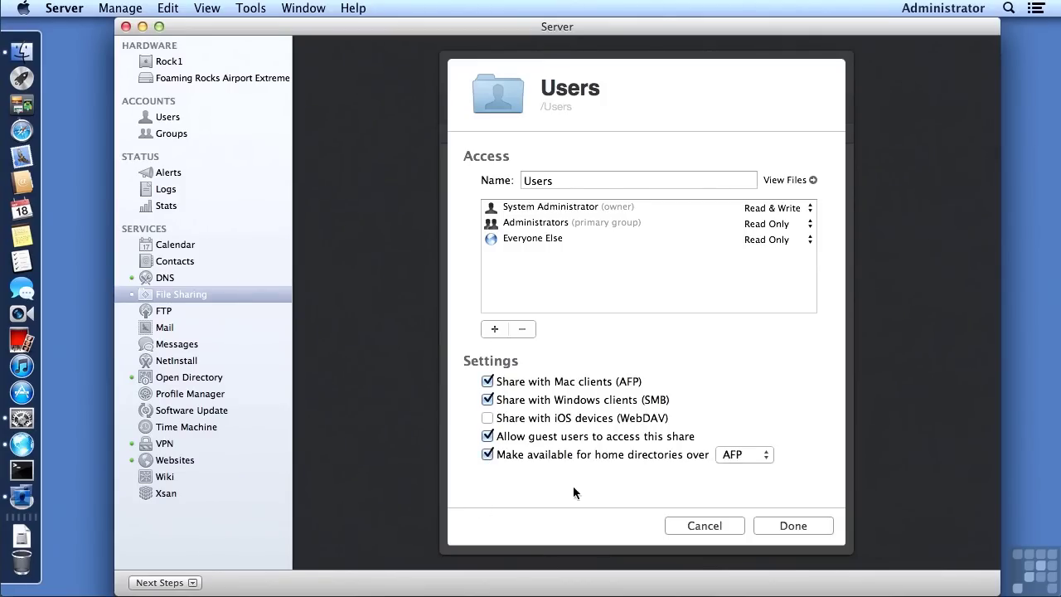
left_click(773, 526)
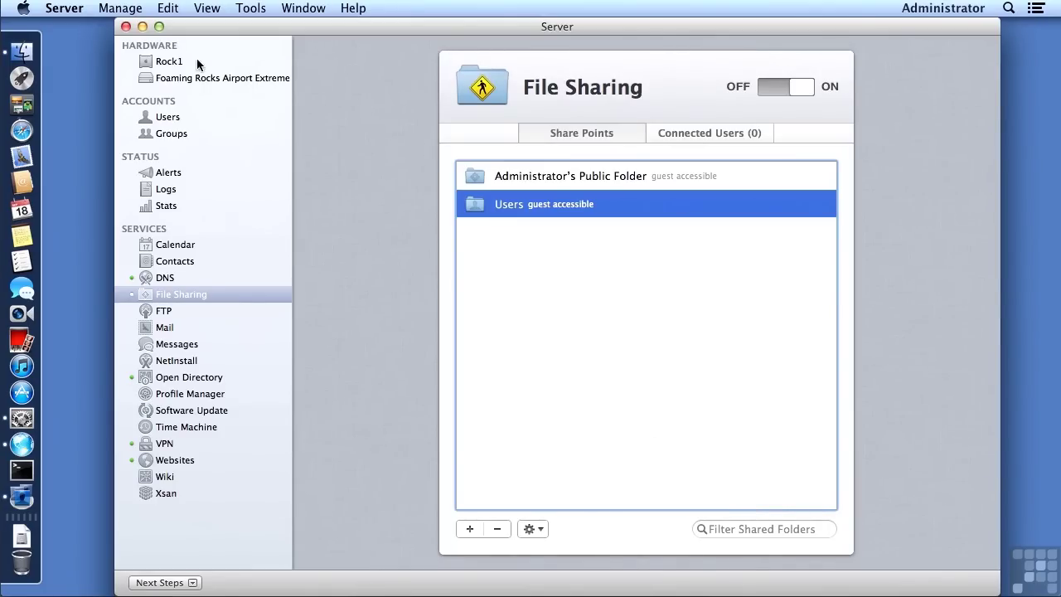
Step: In Finder, navigate through the Computer view to the Server HD Users folder
left_click(23, 53)
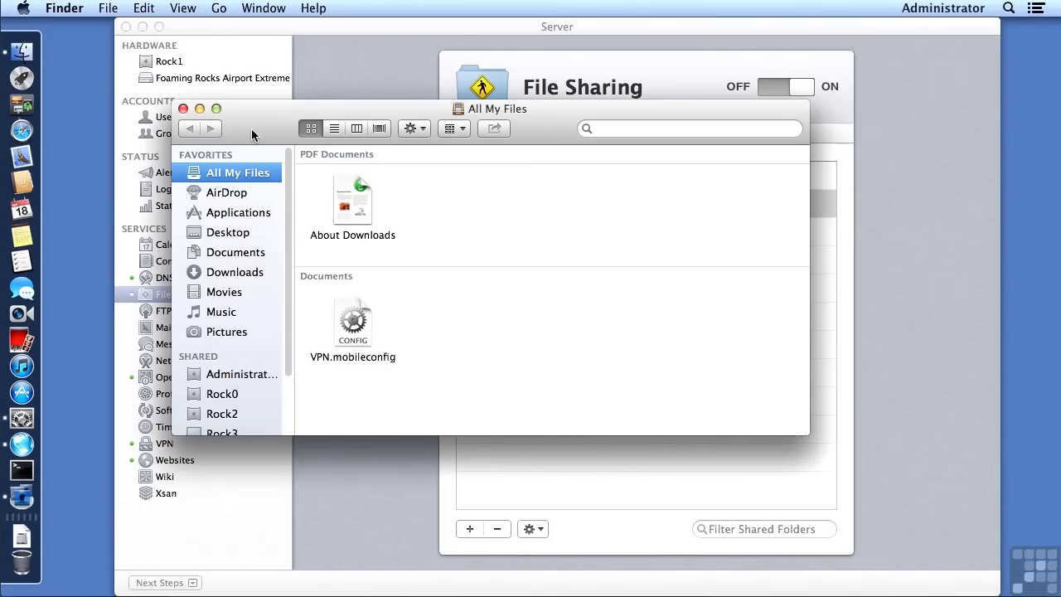
left_click(217, 9)
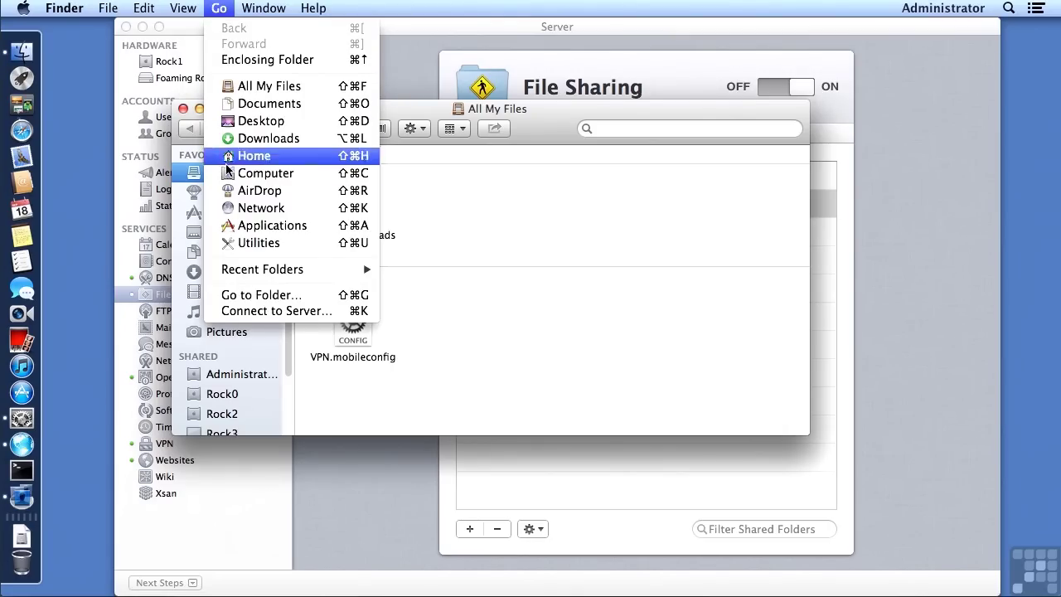
left_click(227, 178)
left_click(559, 180)
double_click(559, 179)
double_click(342, 279)
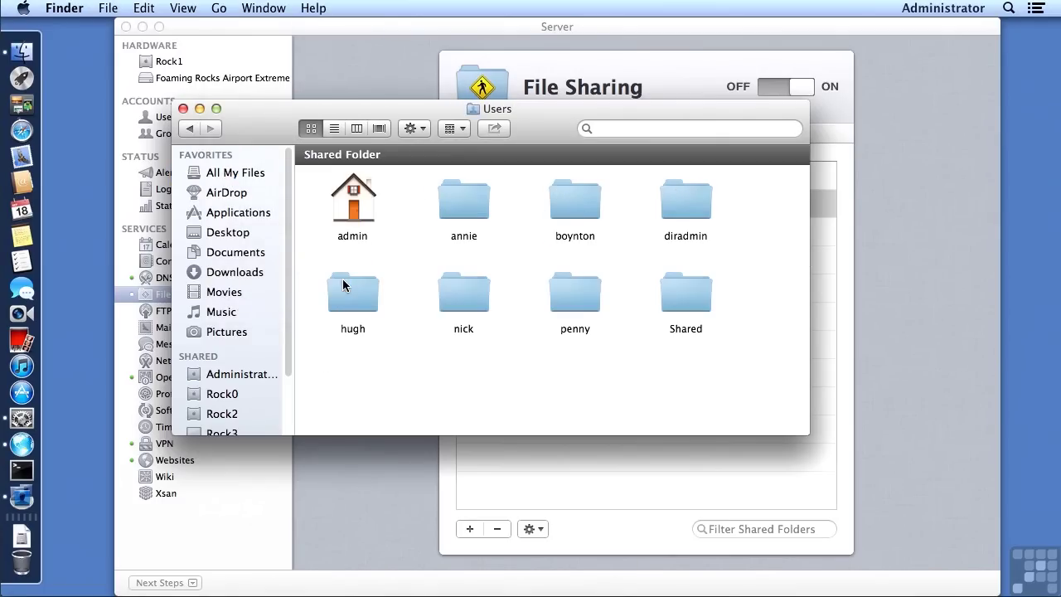
Step: Delete the old nick home folder, authorising with the admin password, and close the window
double_click(447, 284)
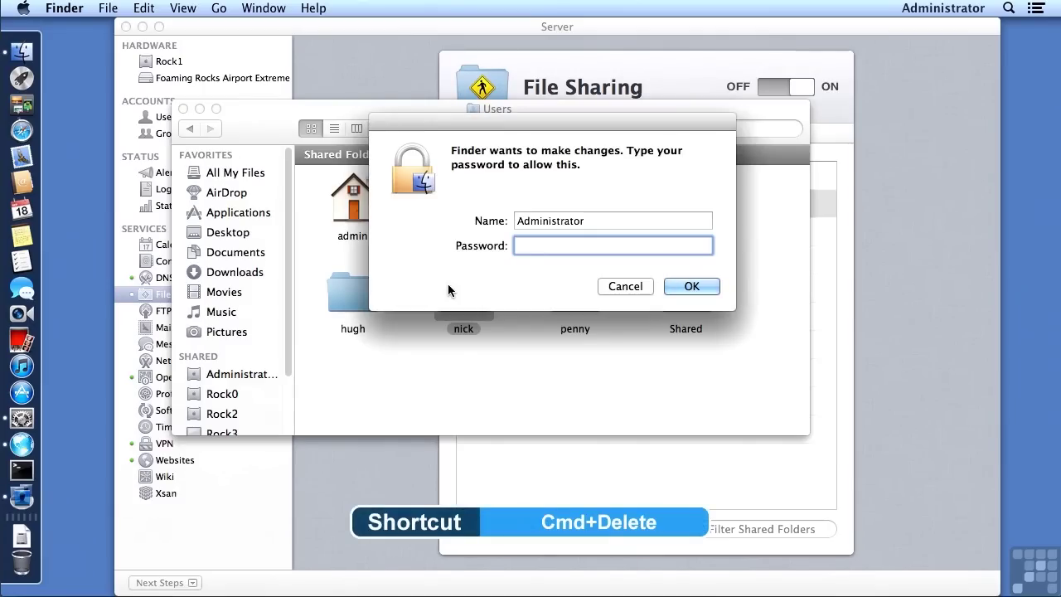
type("•••••••")
key("Return")
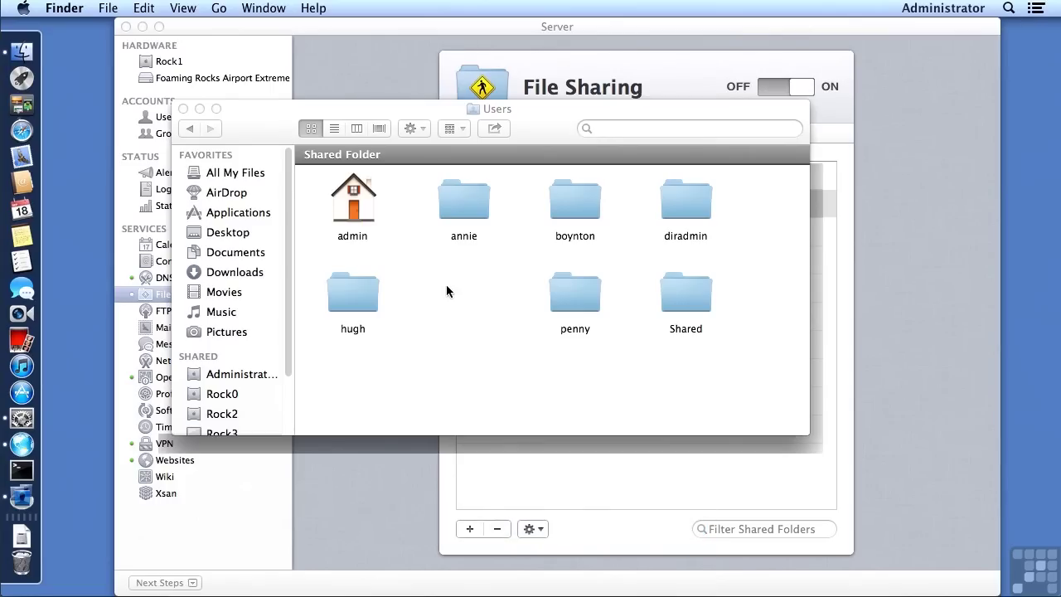
left_click(183, 108)
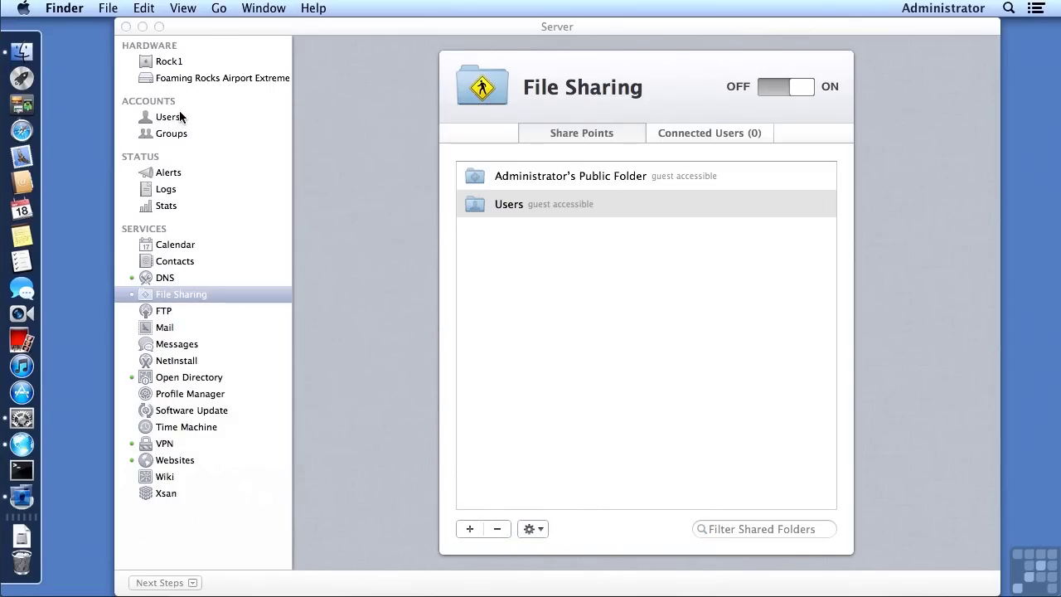
Step: Set the network user Nick's home folder to the shared Users folder
left_click(188, 31)
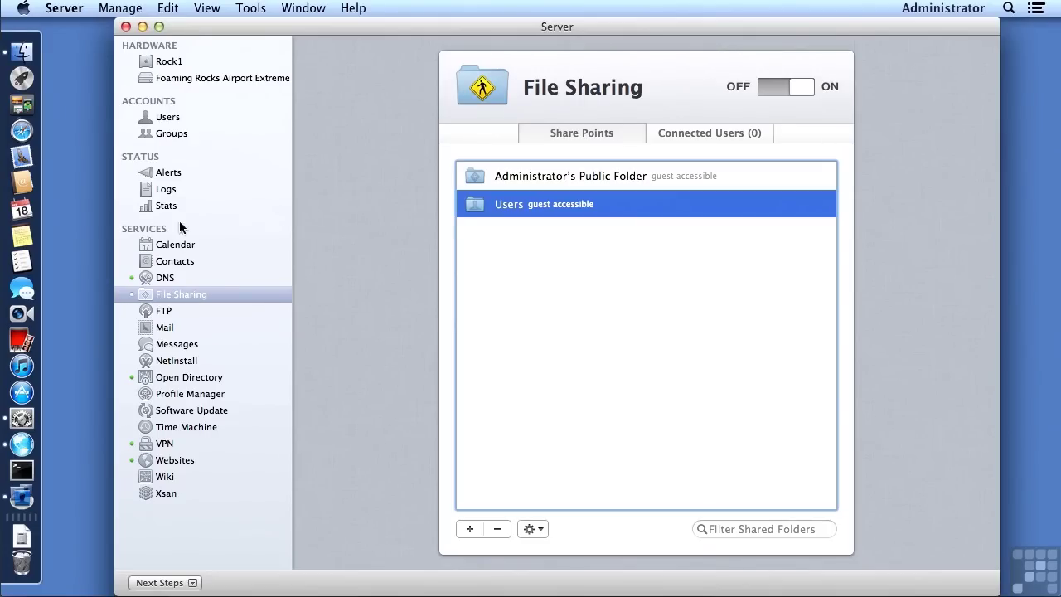
left_click(168, 116)
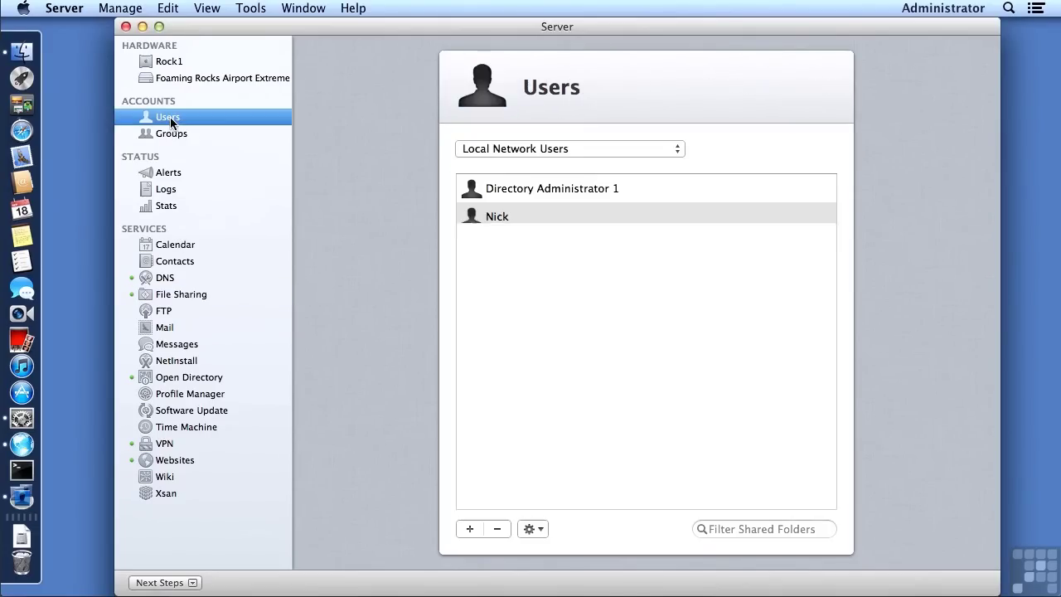
double_click(466, 217)
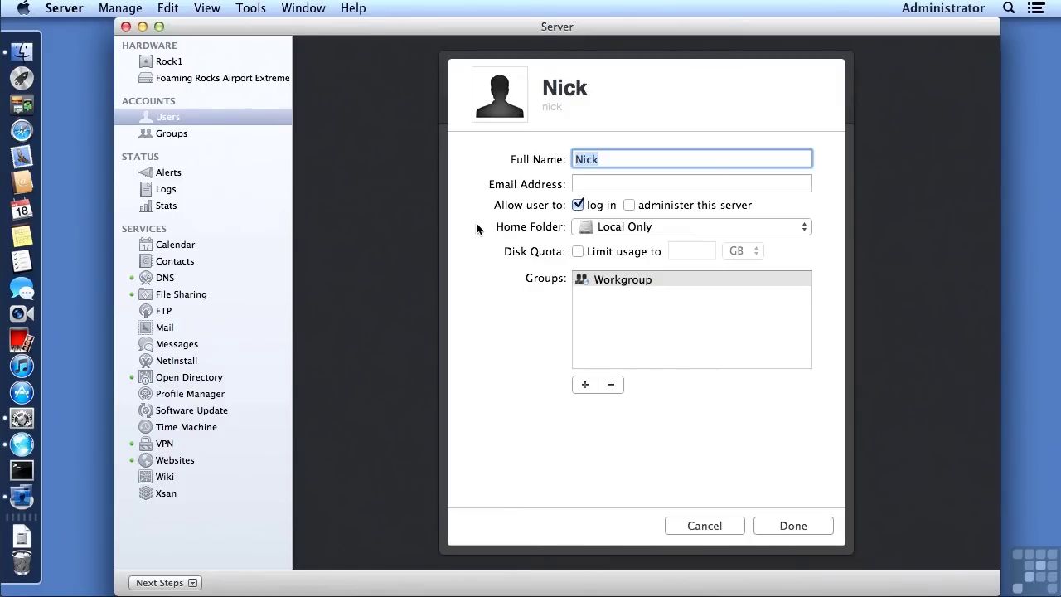
left_click(593, 229)
left_click(593, 233)
left_click(593, 230)
left_click(597, 270)
Step: Leave disk quota off, give Nick a silhouette picture, and save the account
left_click(578, 252)
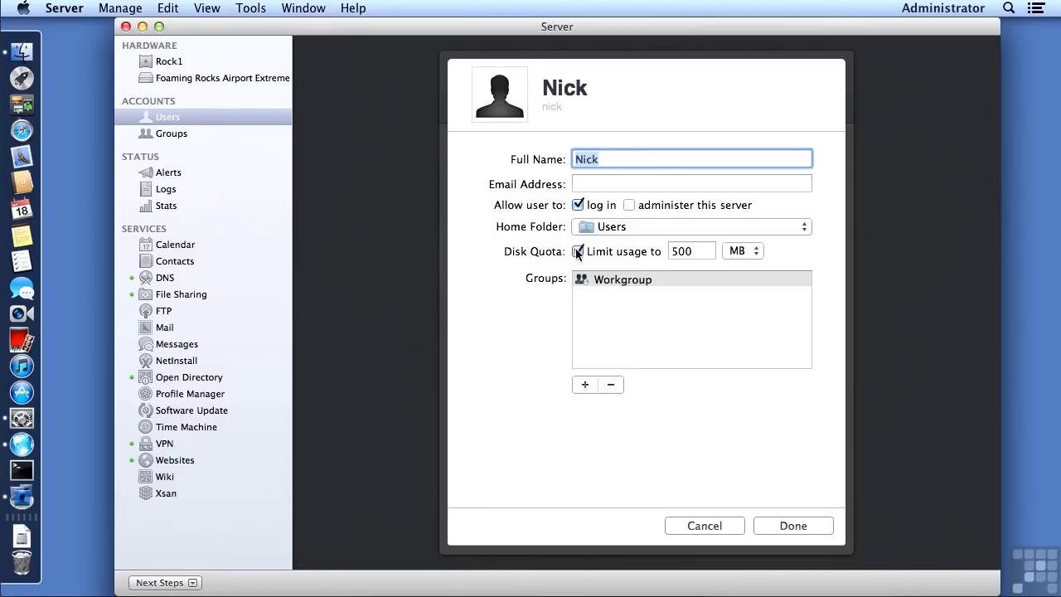
left_click(578, 252)
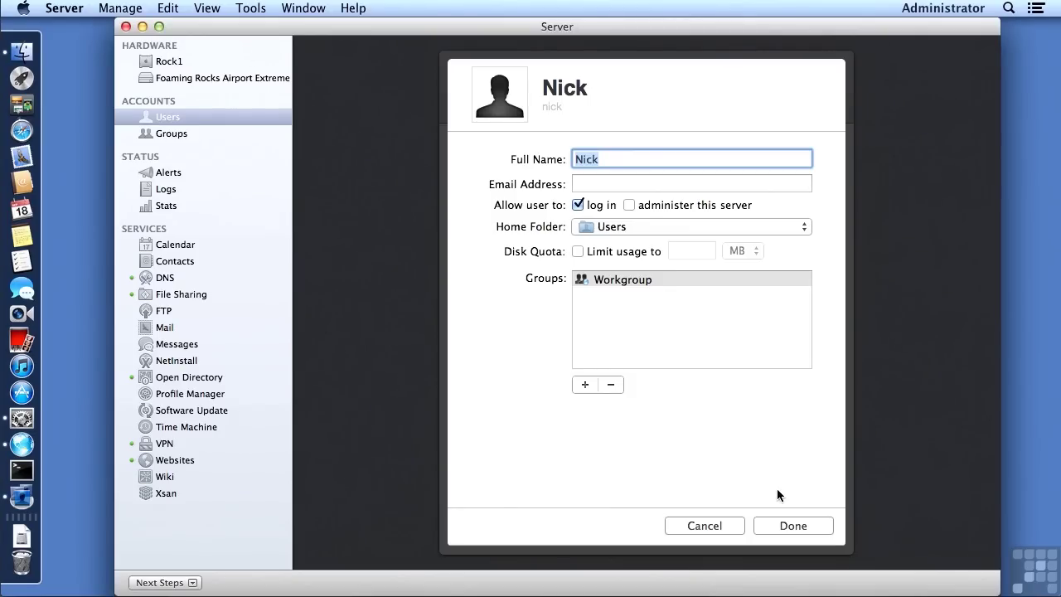
left_click(498, 113)
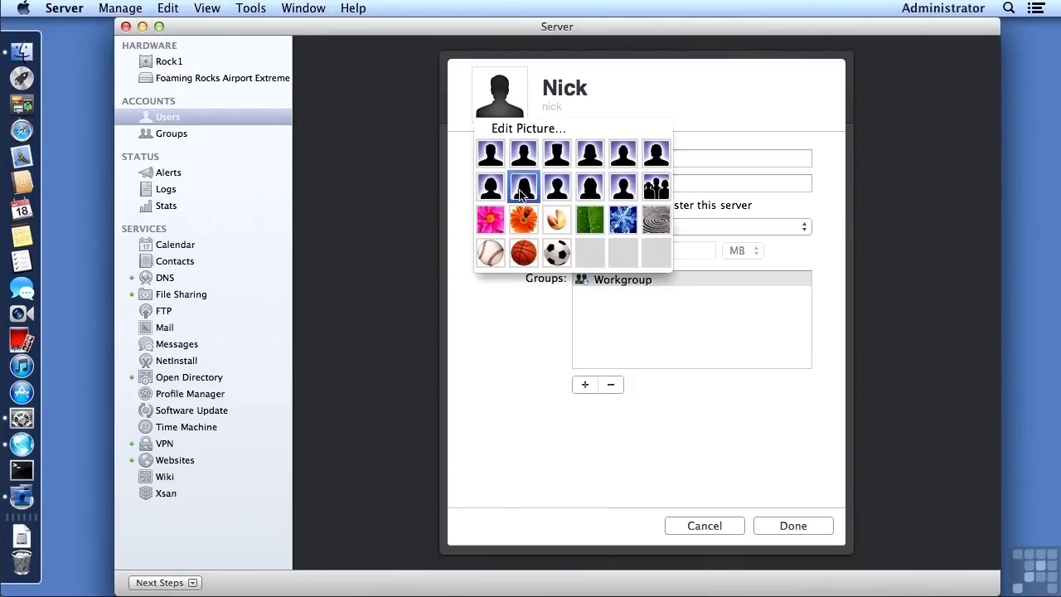
left_click(623, 189)
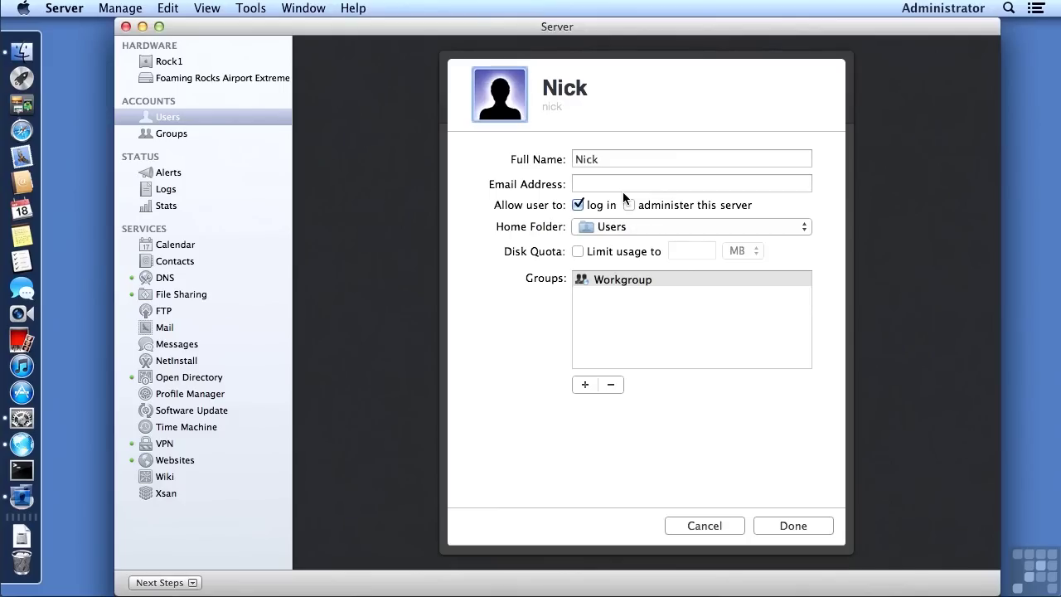
left_click(777, 526)
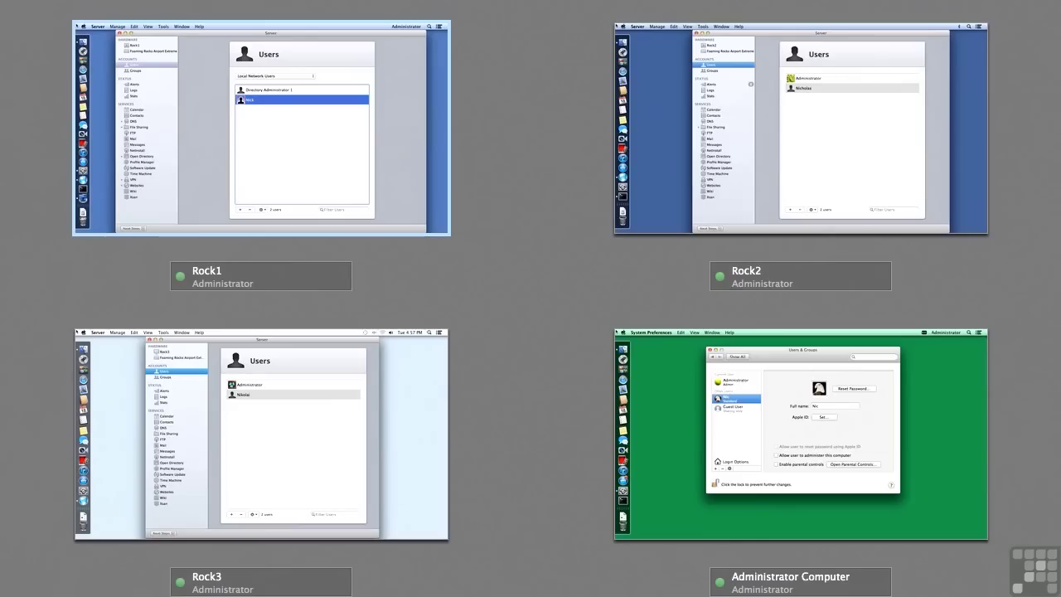
Step: On the Administrator Computer, delete the local standard user together with its home folder
double_click(659, 383)
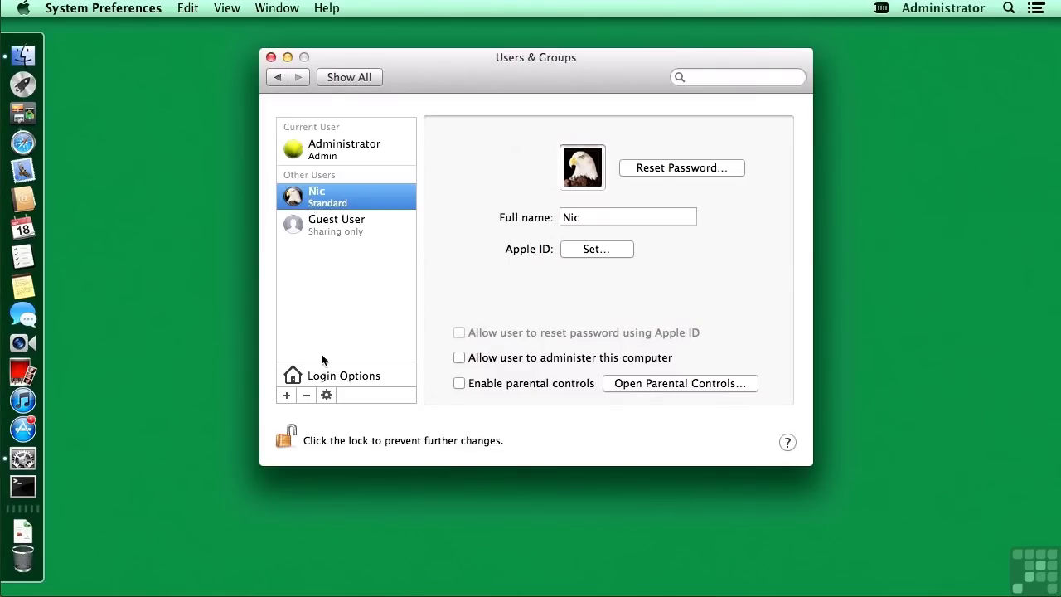
left_click(306, 396)
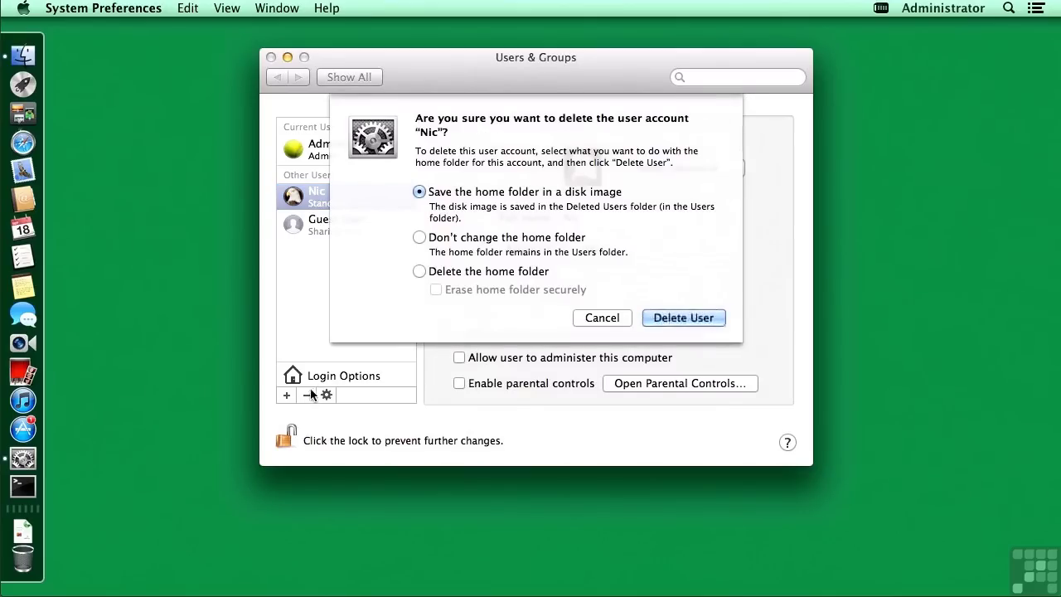
left_click(436, 273)
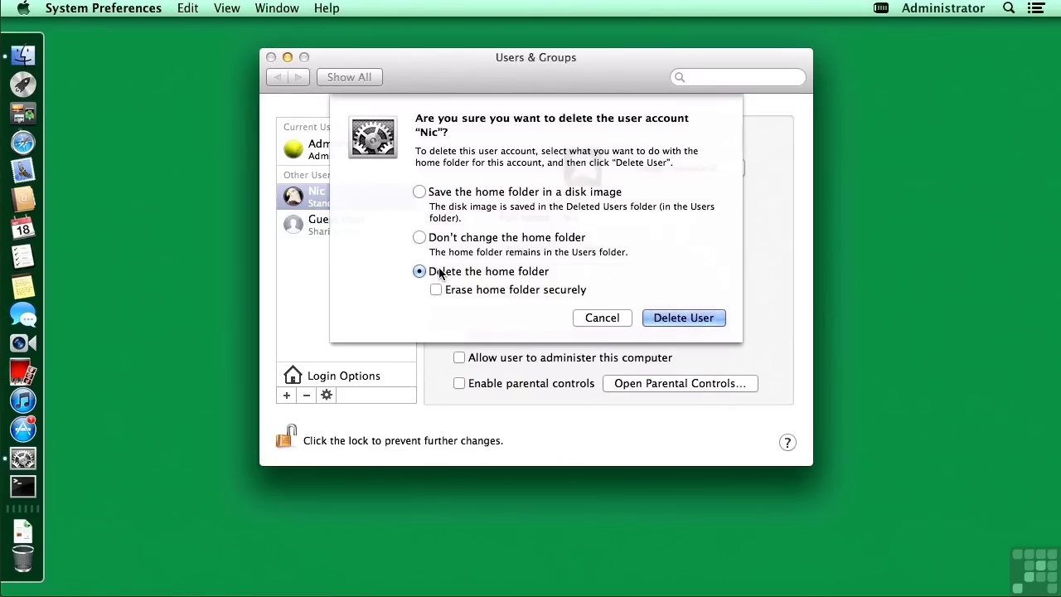
left_click(658, 317)
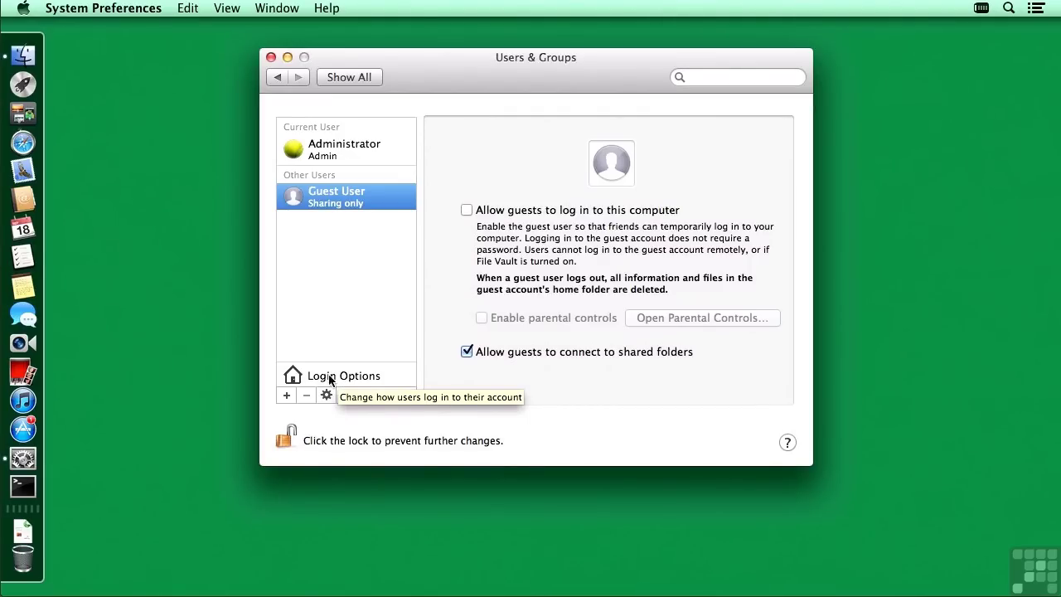
left_click(330, 380)
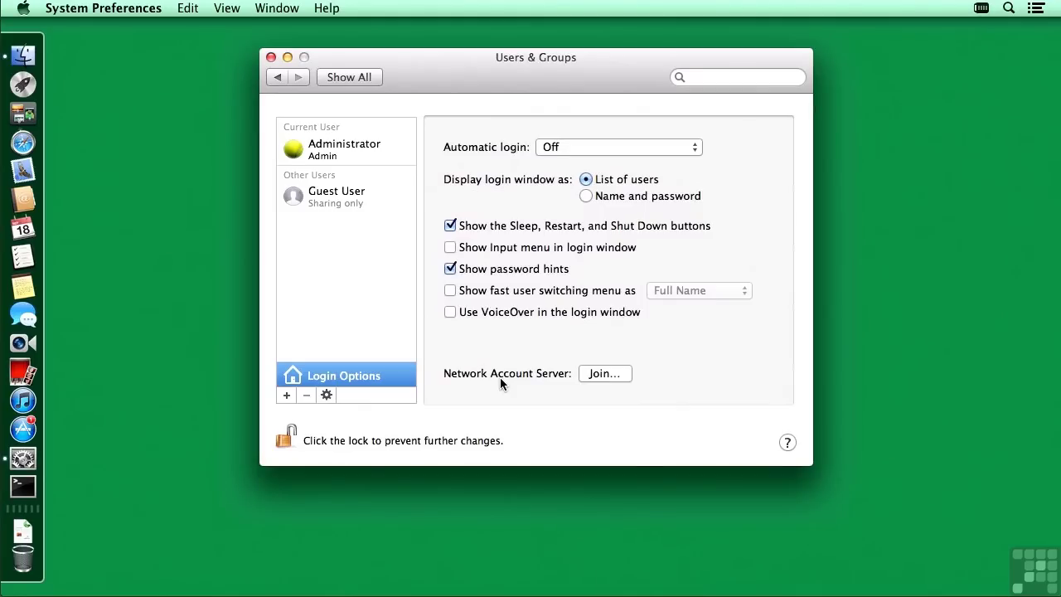
Step: Join rock1.foamingrocks.com as the network account server, trusting its SSL certificates despite the insecure connection
left_click(604, 373)
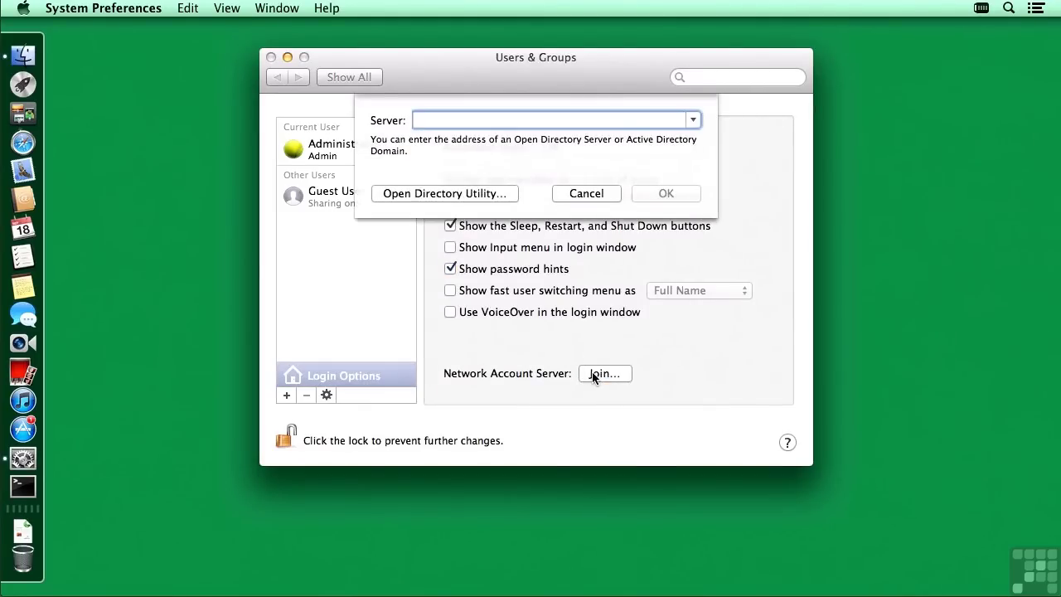
left_click(693, 121)
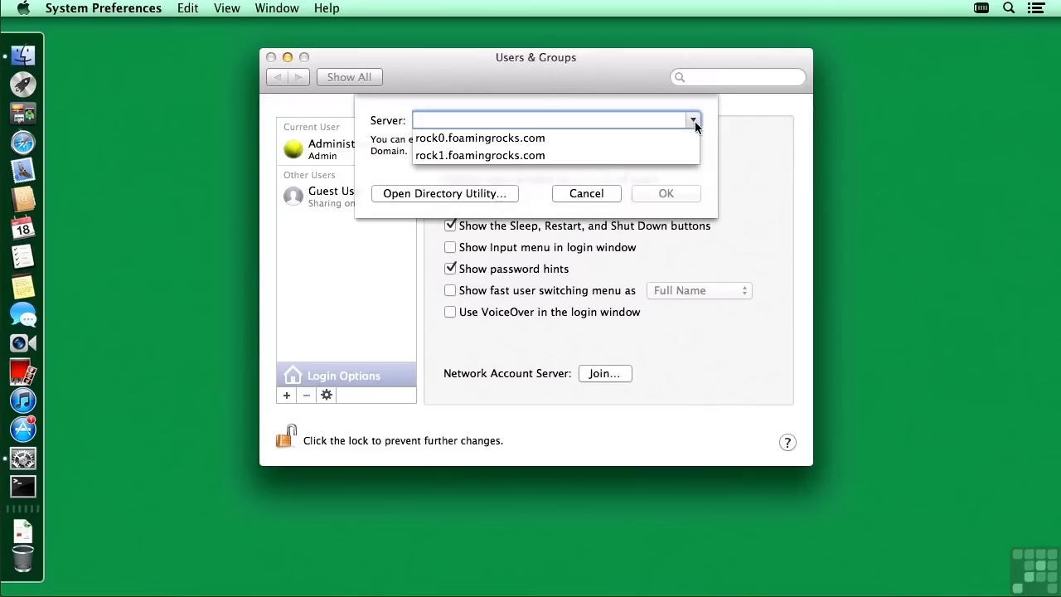
left_click(476, 155)
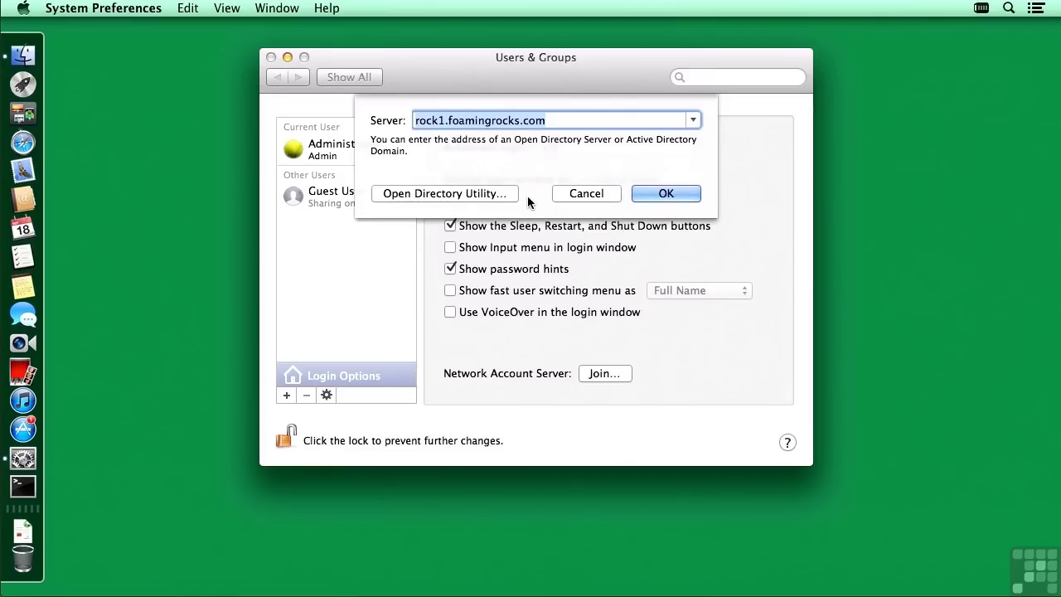
left_click(658, 194)
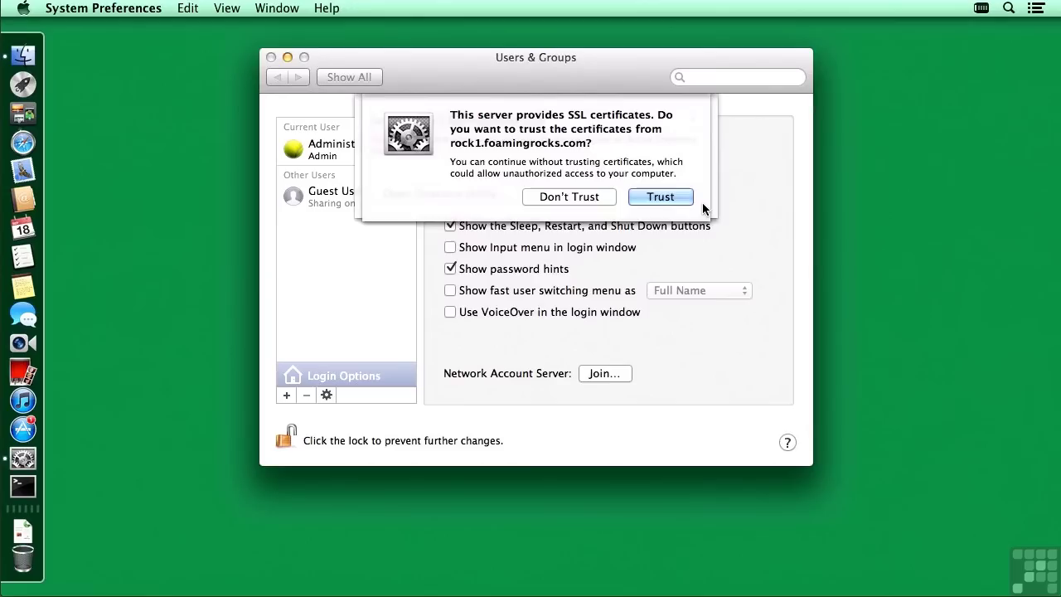
left_click(660, 196)
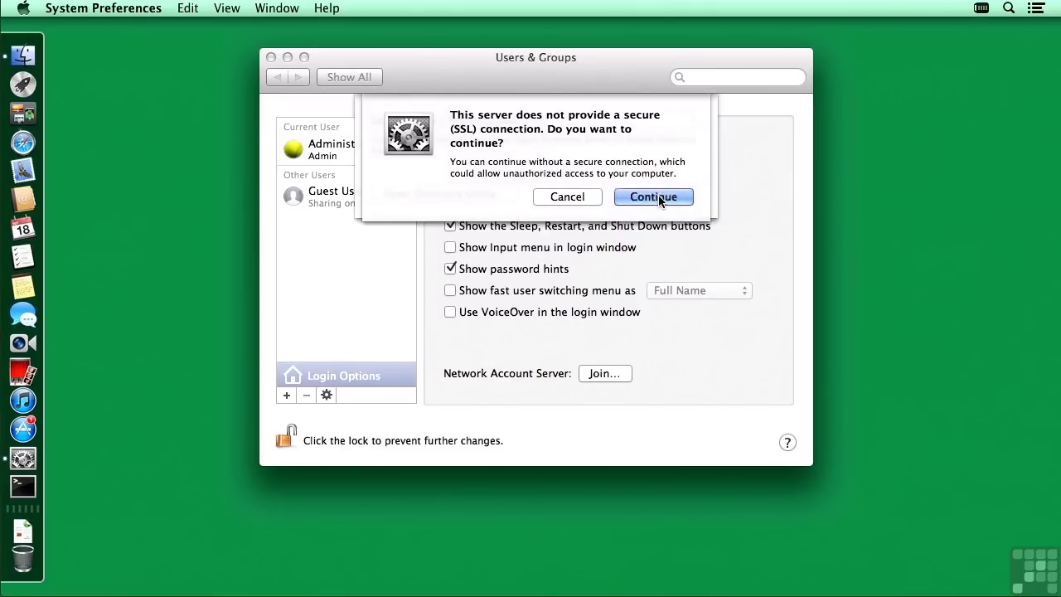
left_click(658, 195)
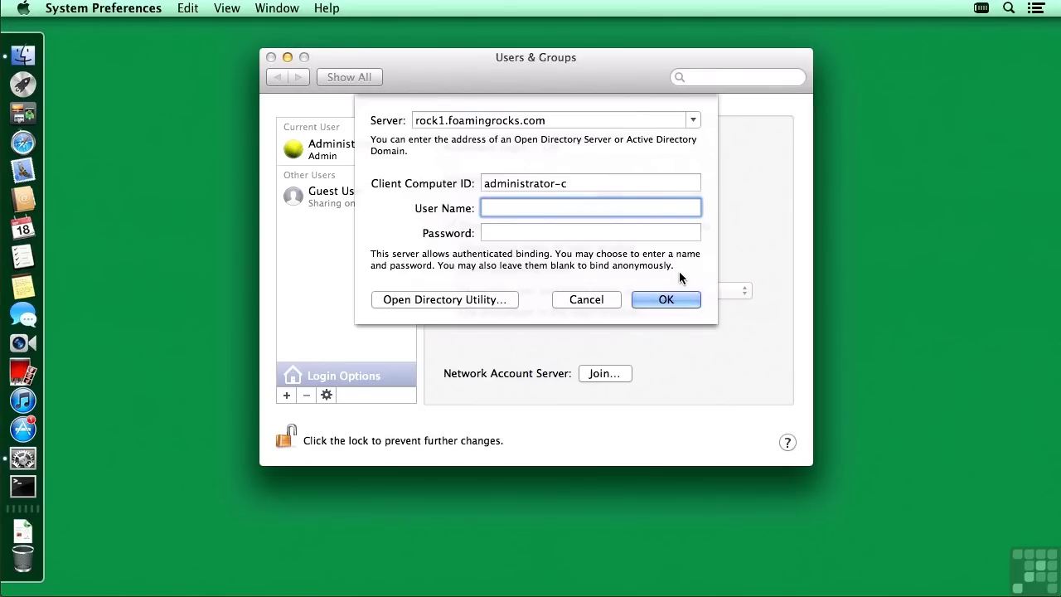
Step: Bind anonymously to rock1.foamingrocks.com, check the bound server list, then launch Terminal from the Dock
left_click(666, 302)
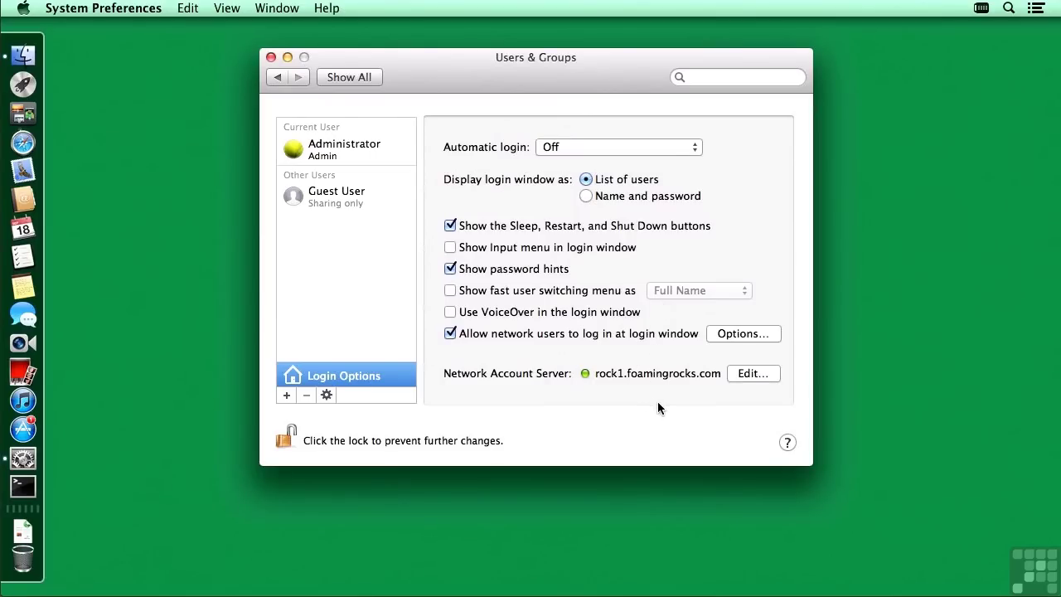
left_click(749, 375)
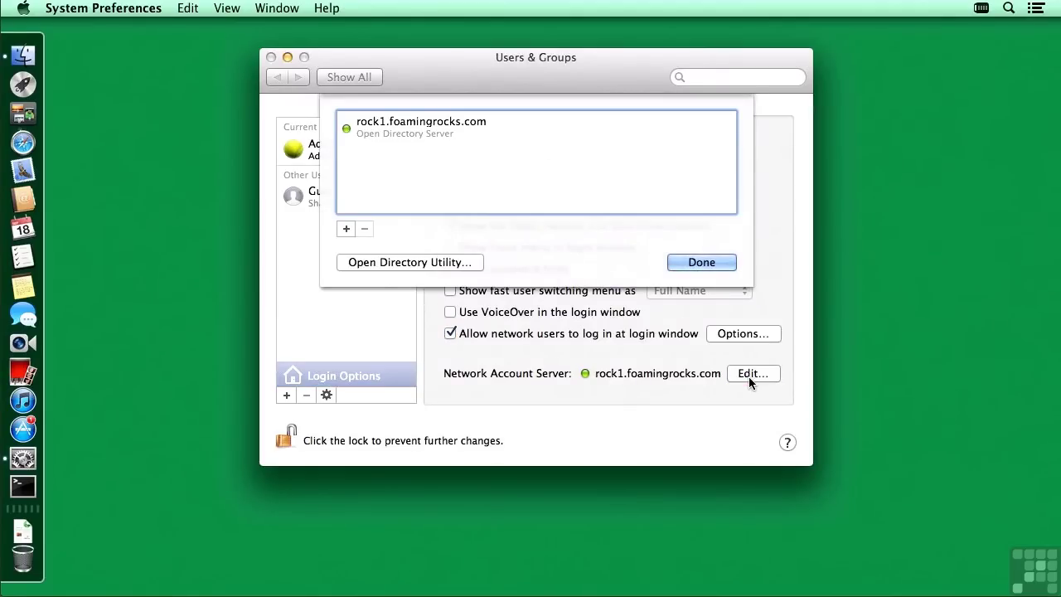
left_click(701, 263)
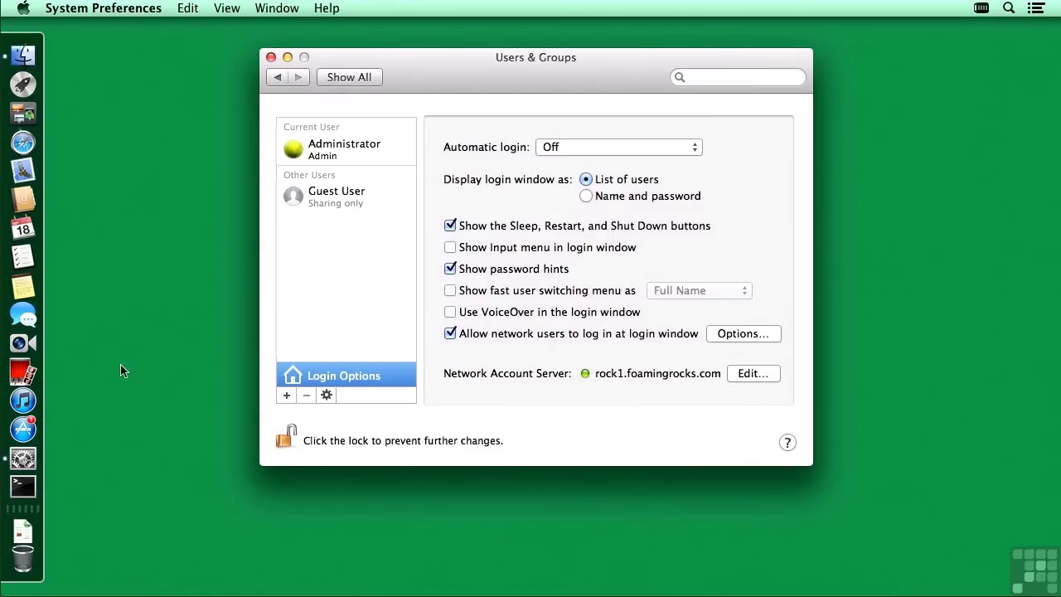
left_click(23, 487)
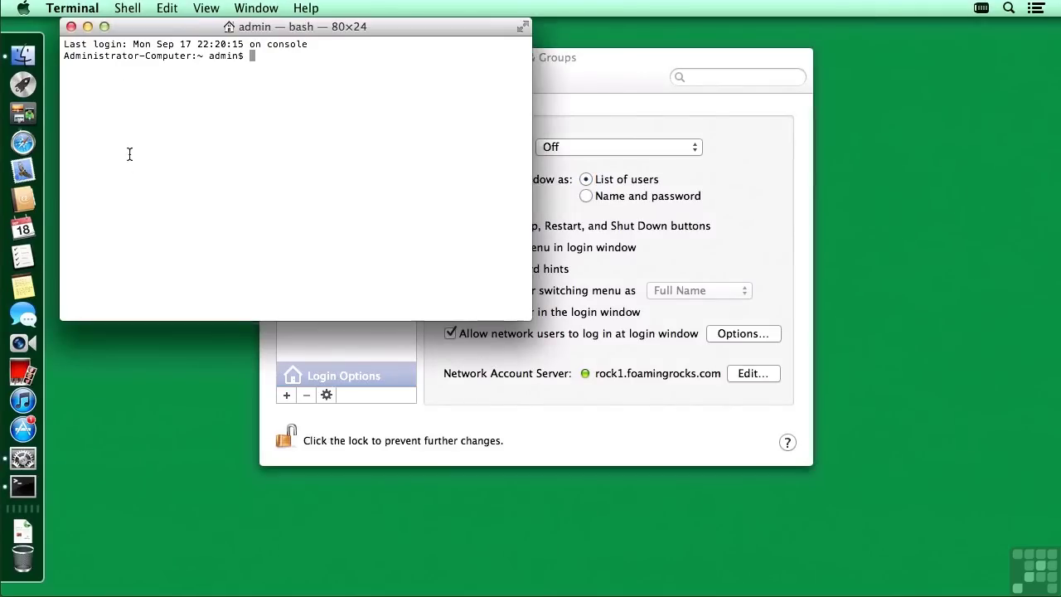
Step: Enlarge the Terminal text and run id nick, highlighting the network user's uid 1030
key("super+plus")
key("super+plus")
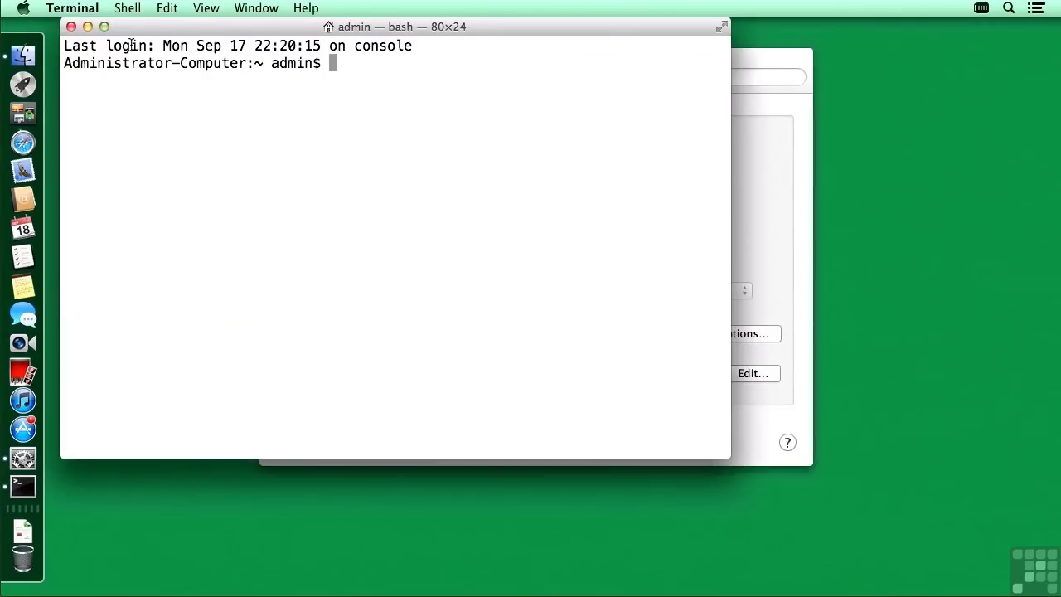
type("id nick")
key("Return")
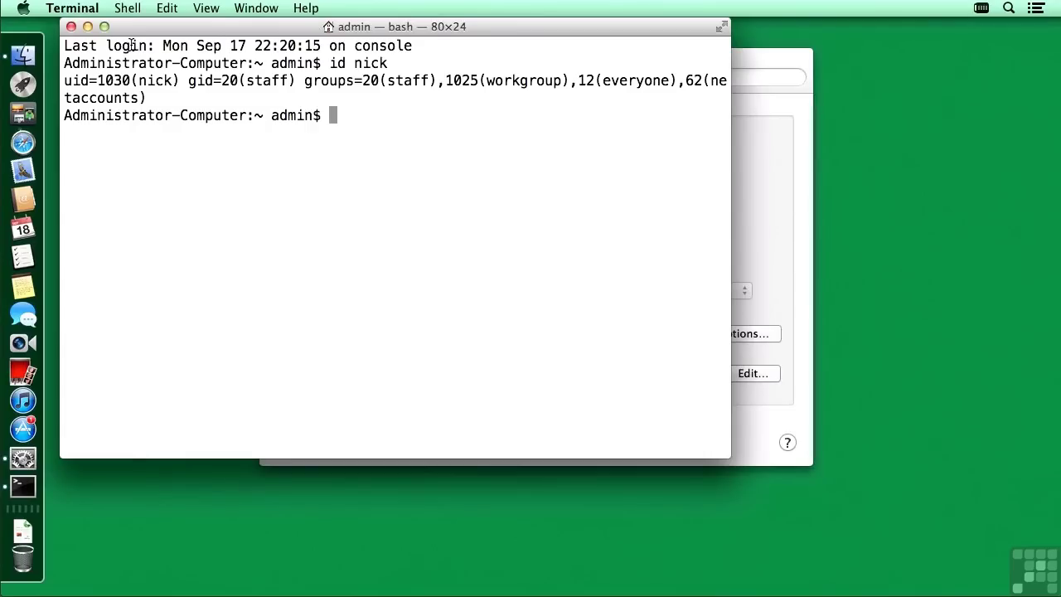
left_click_drag(64, 80, 176, 79)
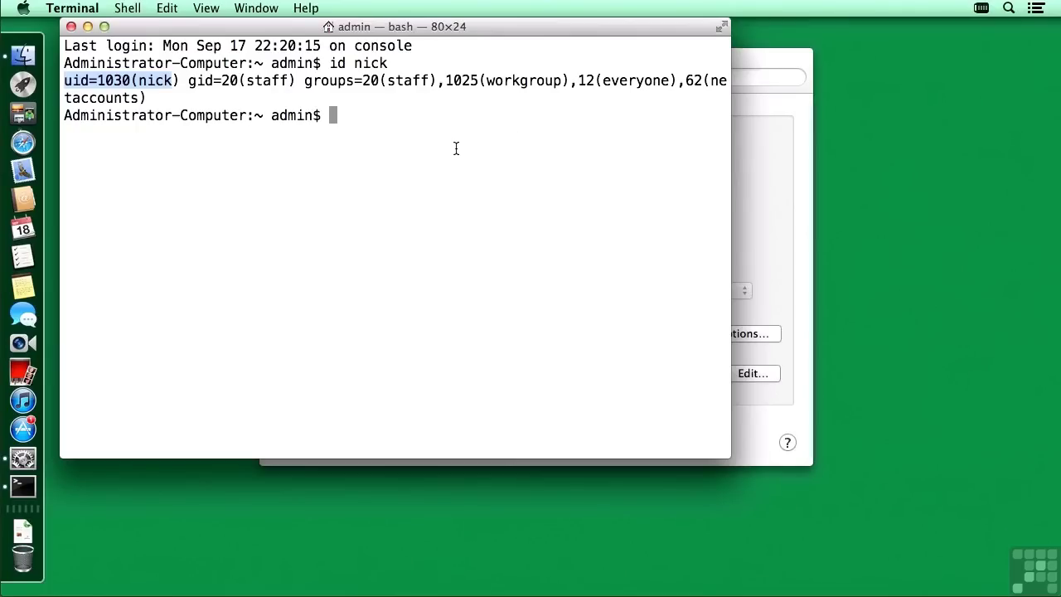
Step: Start dscl and move into the /LDAPv3/rock1.foamingrocks.com node, listing servers along the way
type("dscl")
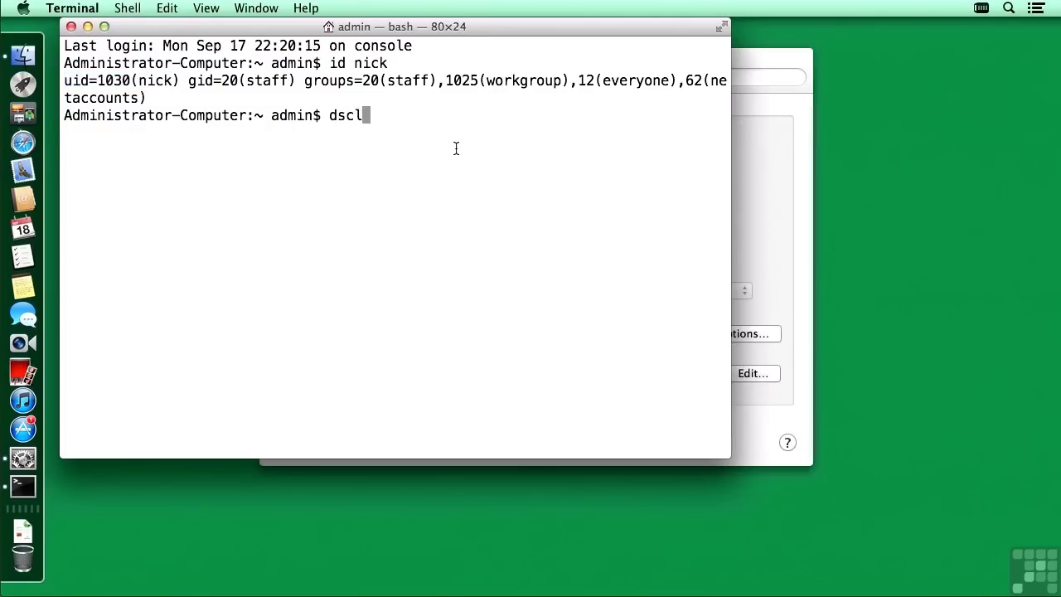
key("Return")
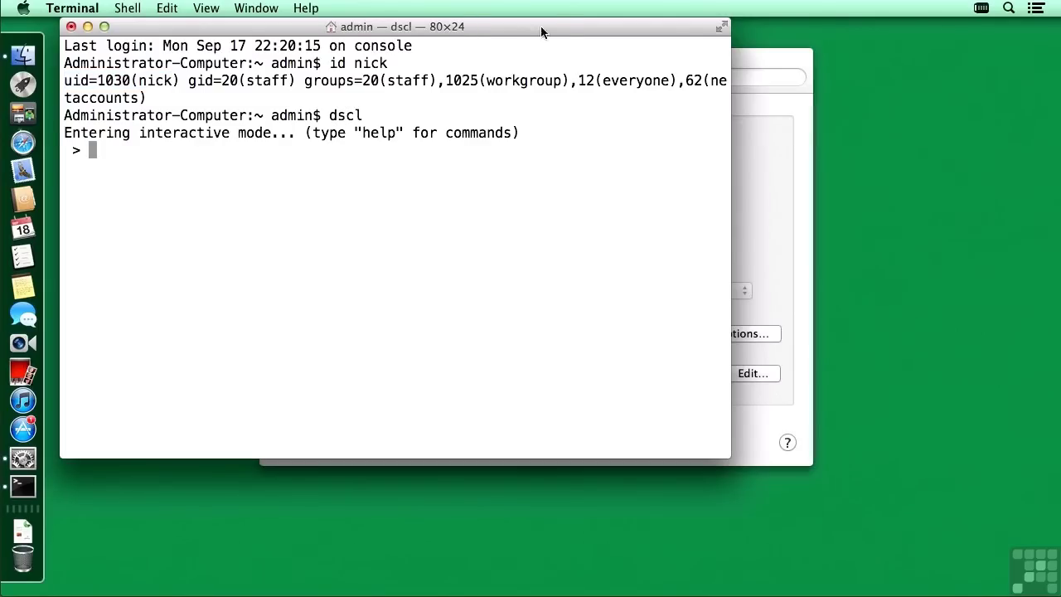
type("cd LD")
key("Tab")
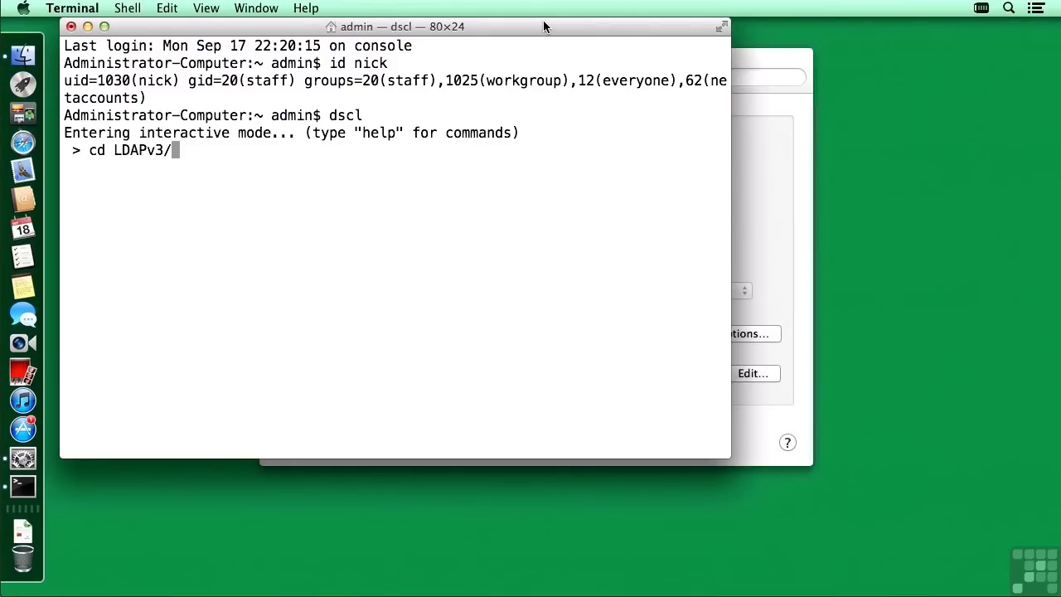
key("Return")
type("ls")
key("Return")
type("cd ro")
key("Tab")
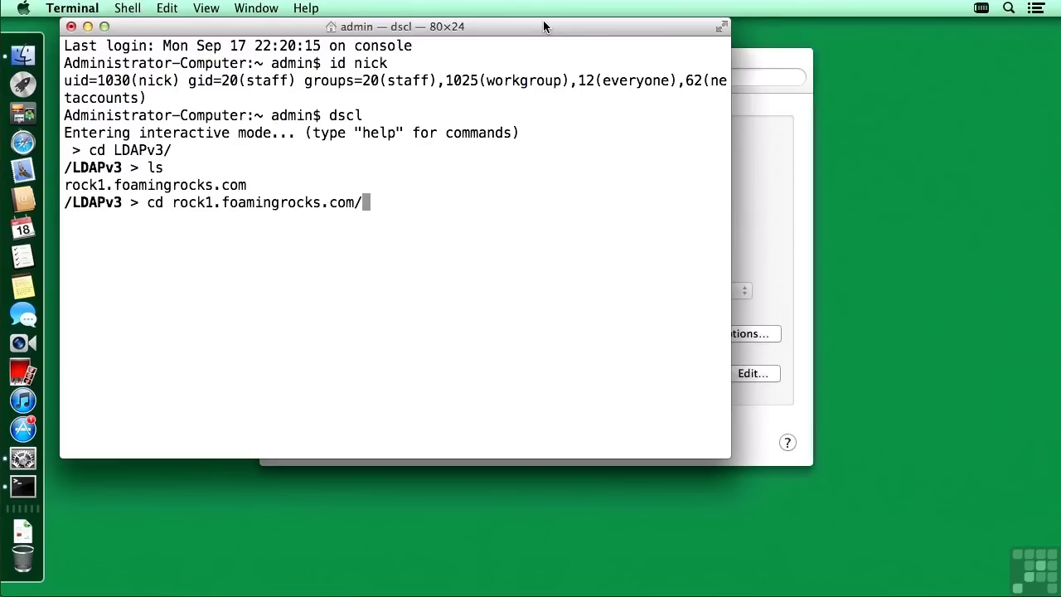
key("Return")
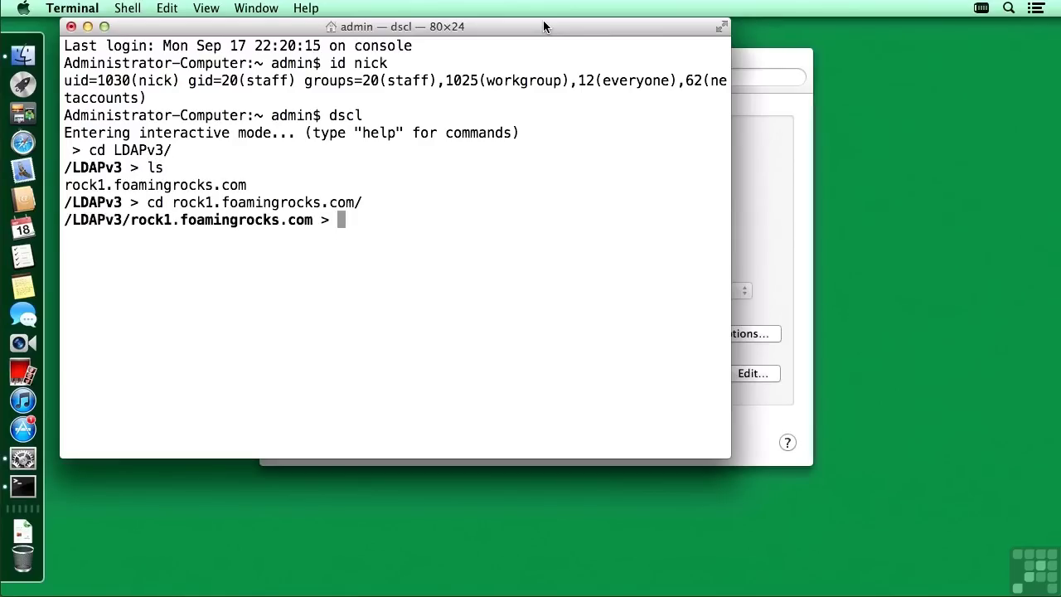
Step: In dscl, list the server's record types, move into Users, and list all user records
type("ls")
key("Return")
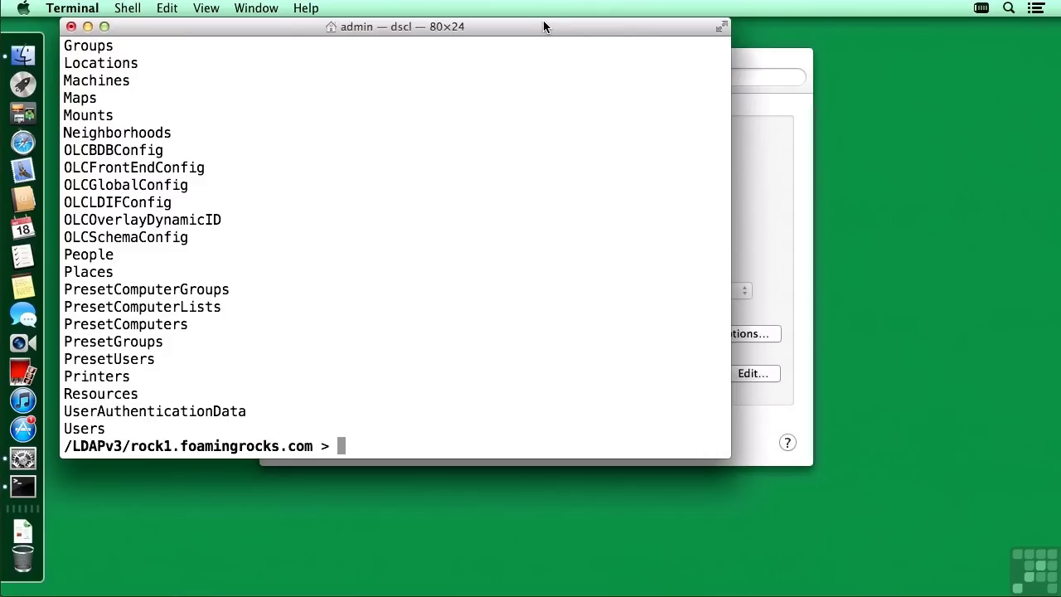
type("cd Us")
key("Tab")
type("s")
key("Return")
type("ls")
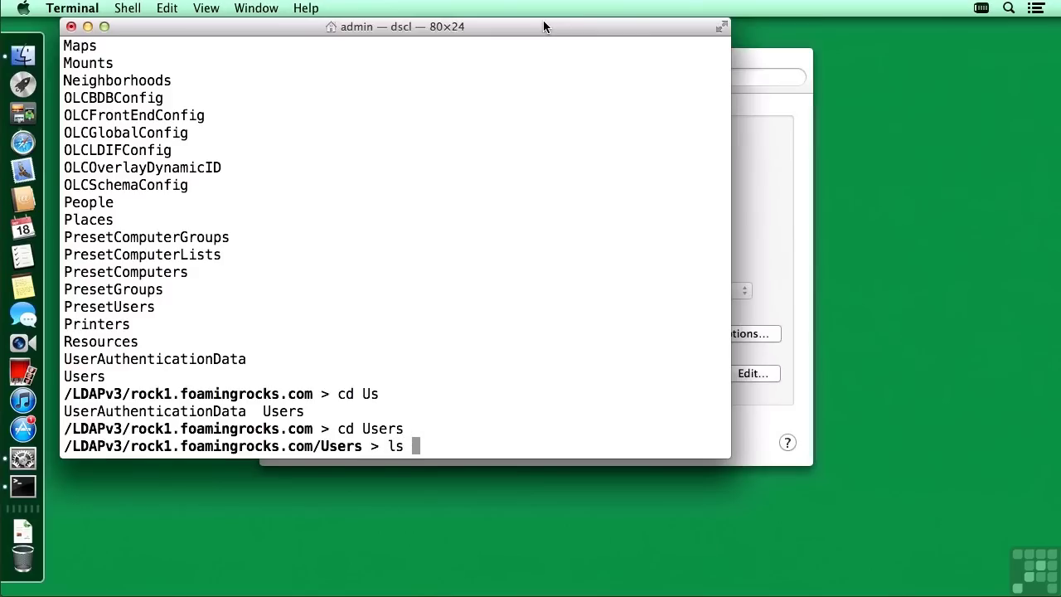
key("Return")
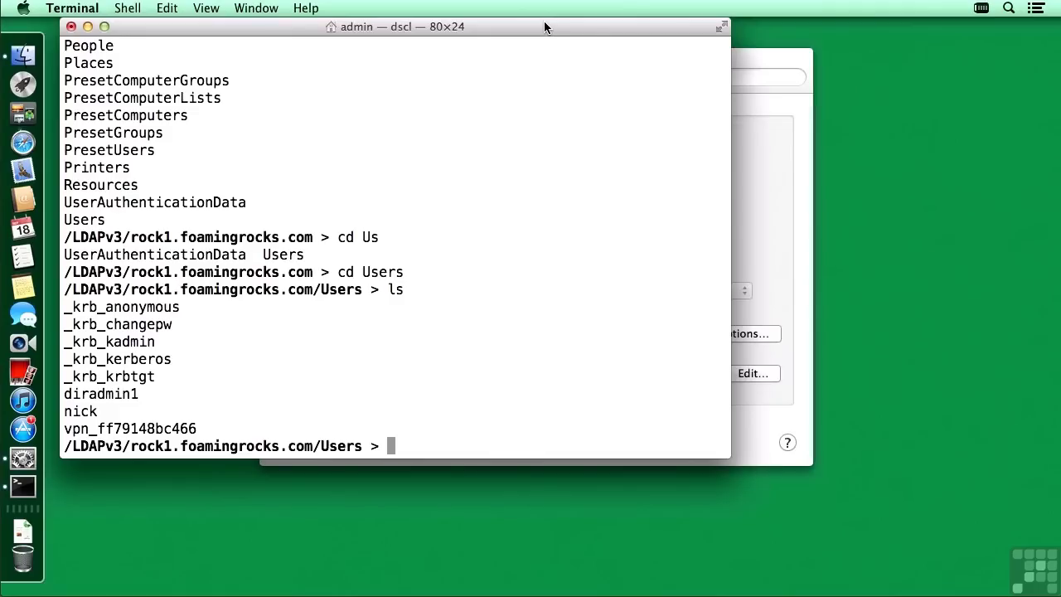
Step: Read the network user's record, mark its NFSHomeDirectory path under /Network/Servers/rock1.foamingrocks.com/Users, then quit dscl
type("read nick")
key("Return")
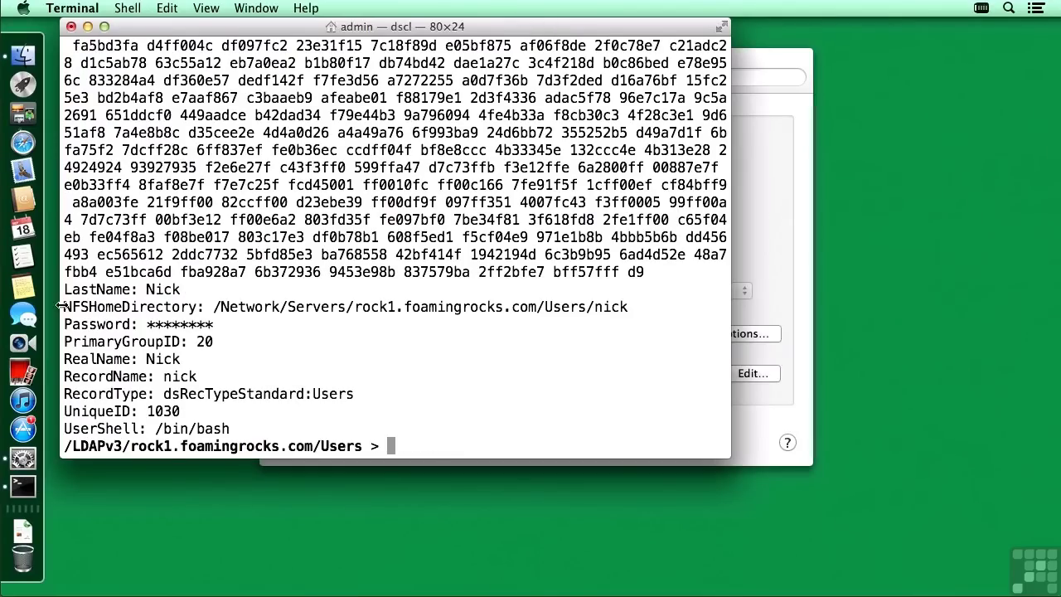
left_click_drag(64, 308, 549, 319)
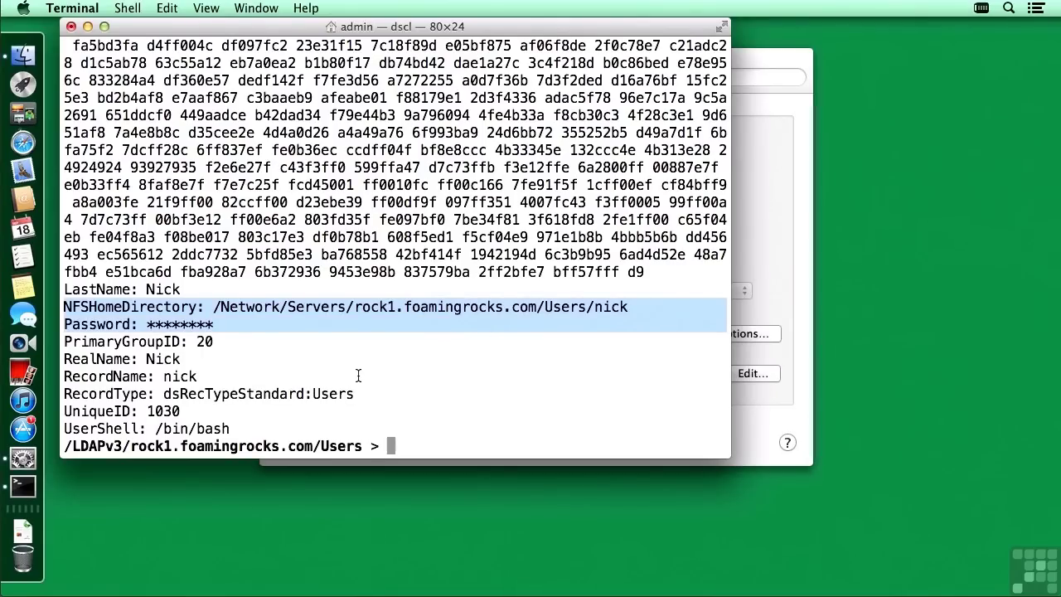
type("q")
key("Return")
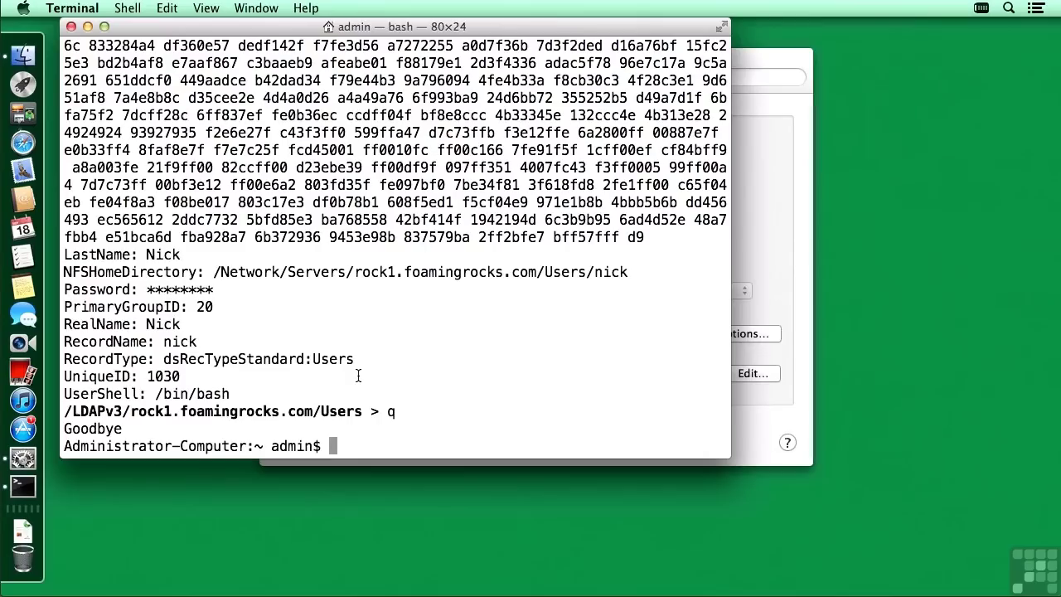
Step: Quit System Preferences and Terminal, then log out the Administrator account
left_click(772, 185)
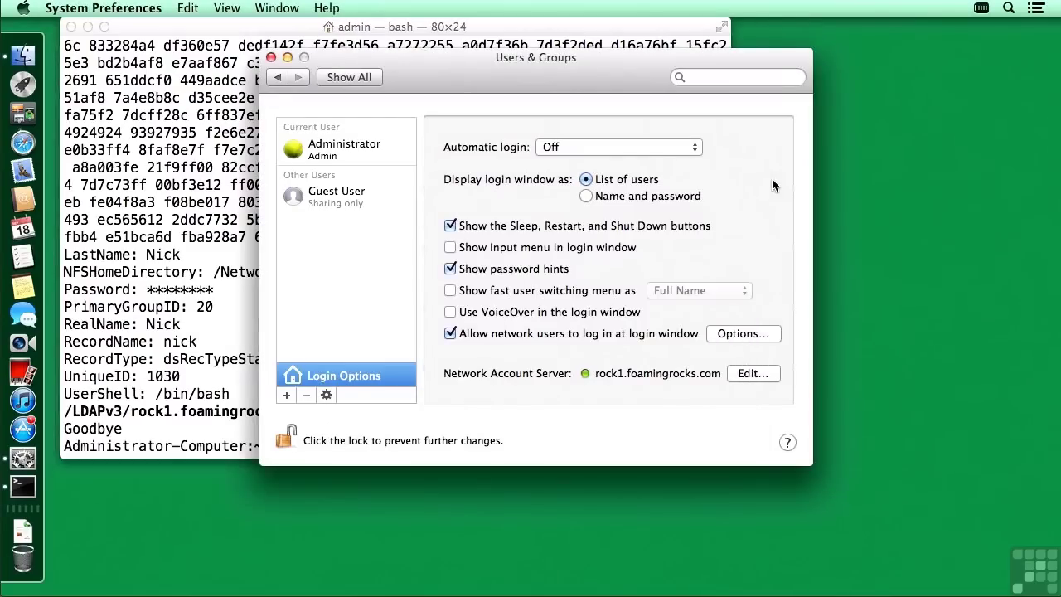
left_click(352, 78)
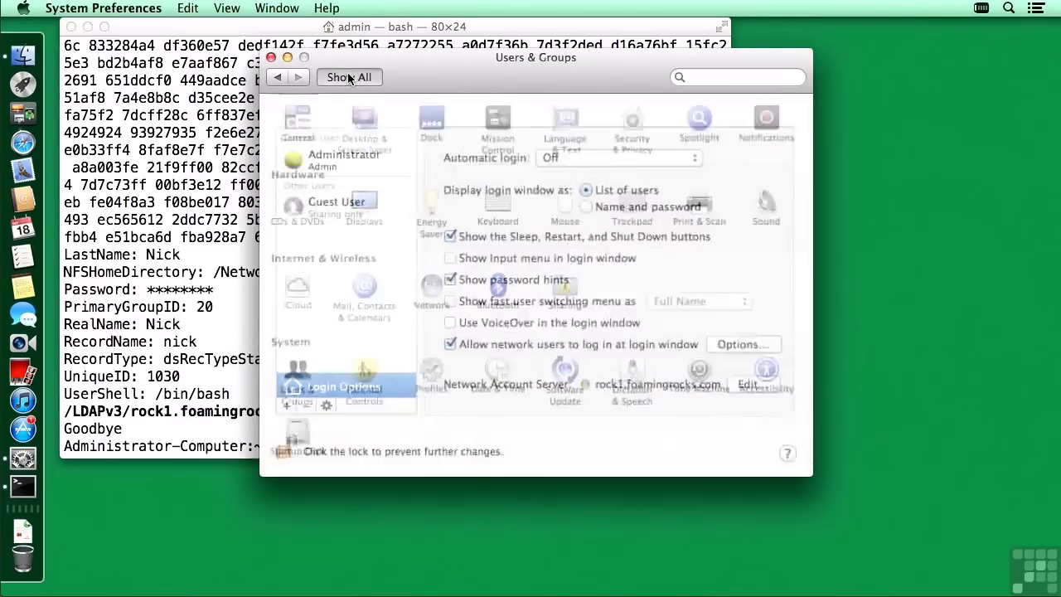
key("super+q")
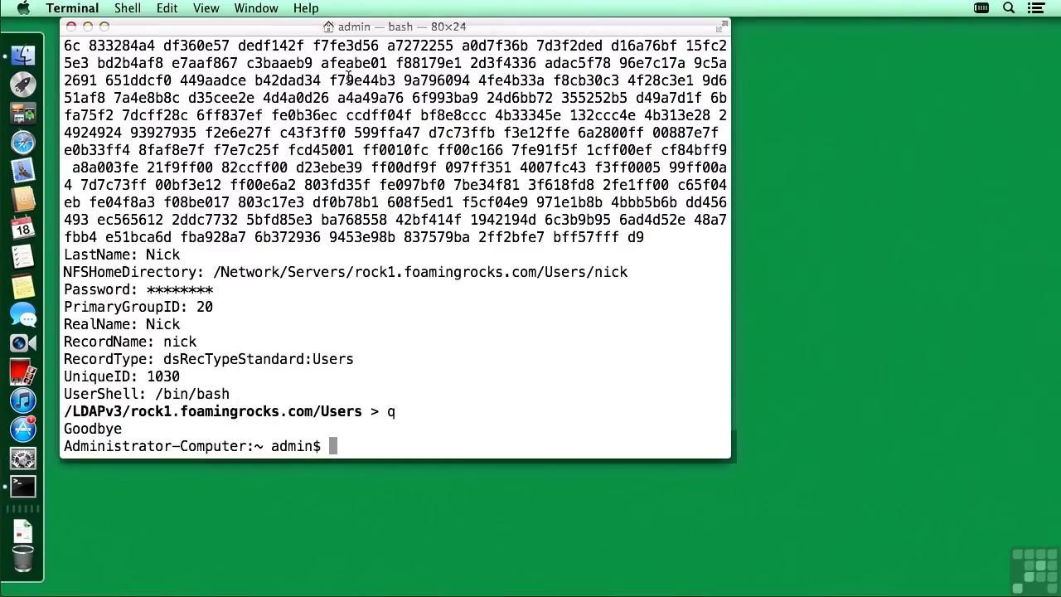
key("super+q")
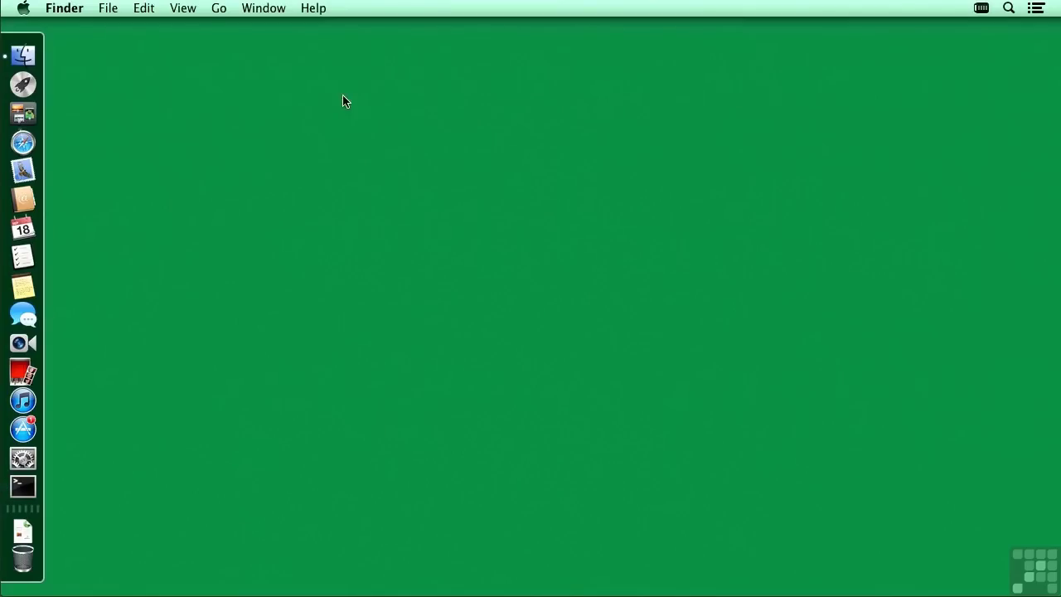
left_click(23, 8)
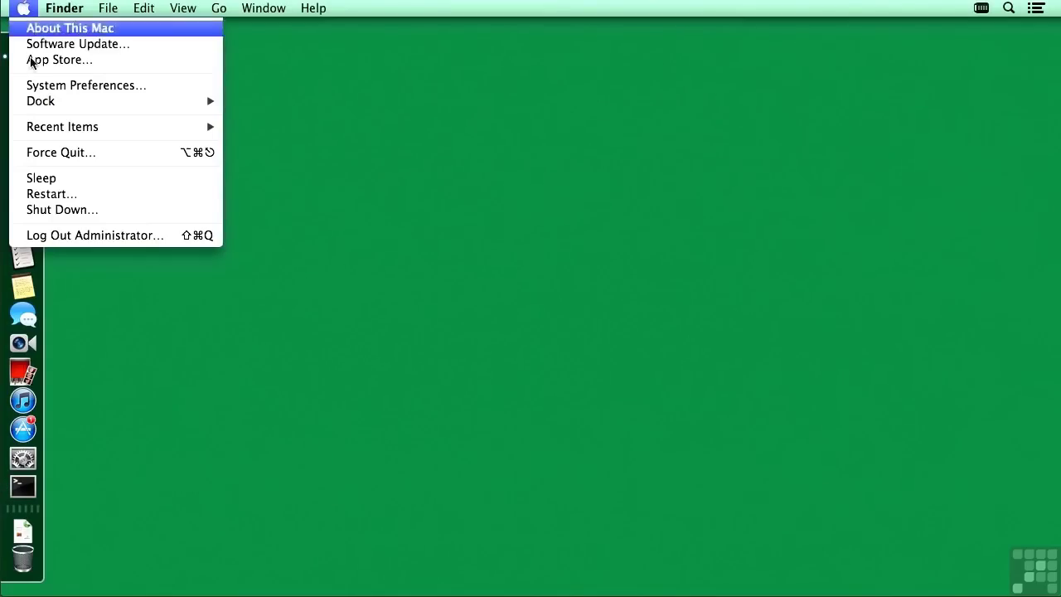
left_click(46, 238)
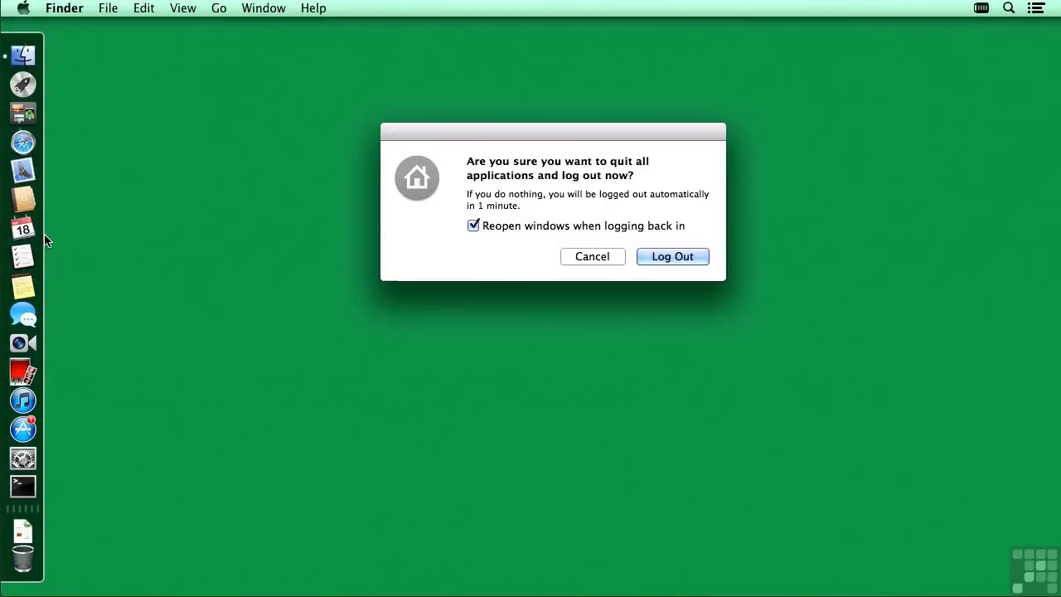
left_click(656, 258)
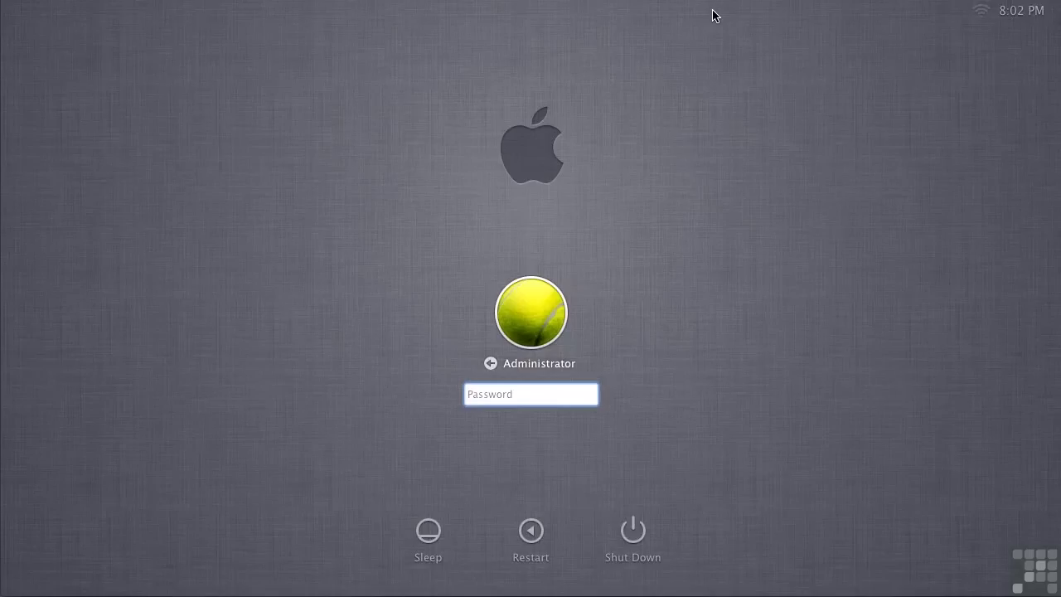
Step: At the login window, choose Other… and sign in with the network user's name and password
left_click(490, 365)
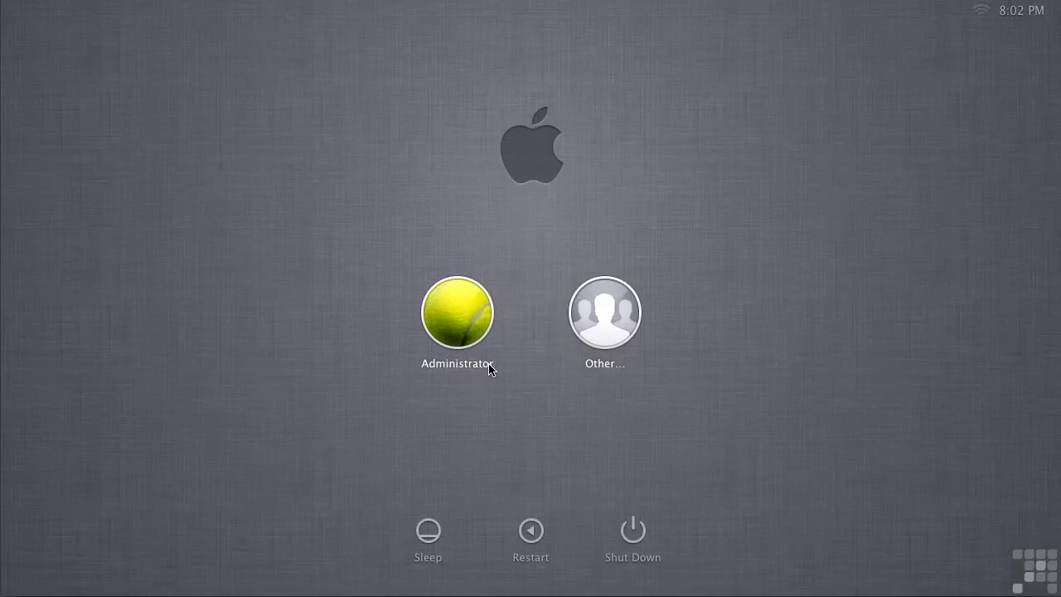
left_click(586, 312)
type("nick")
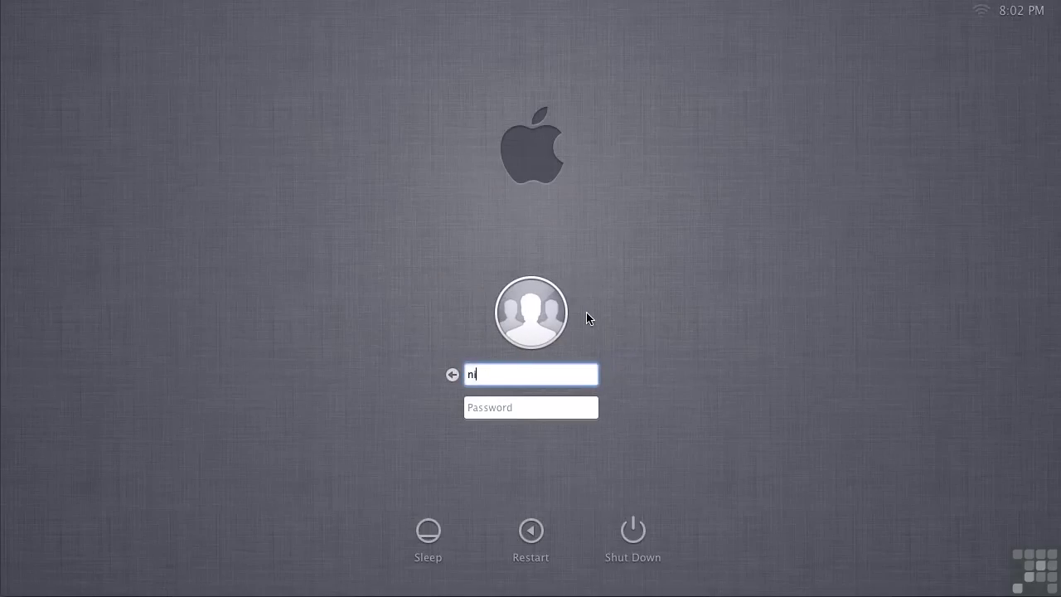
key("Tab")
type("••••••••")
key("Return")
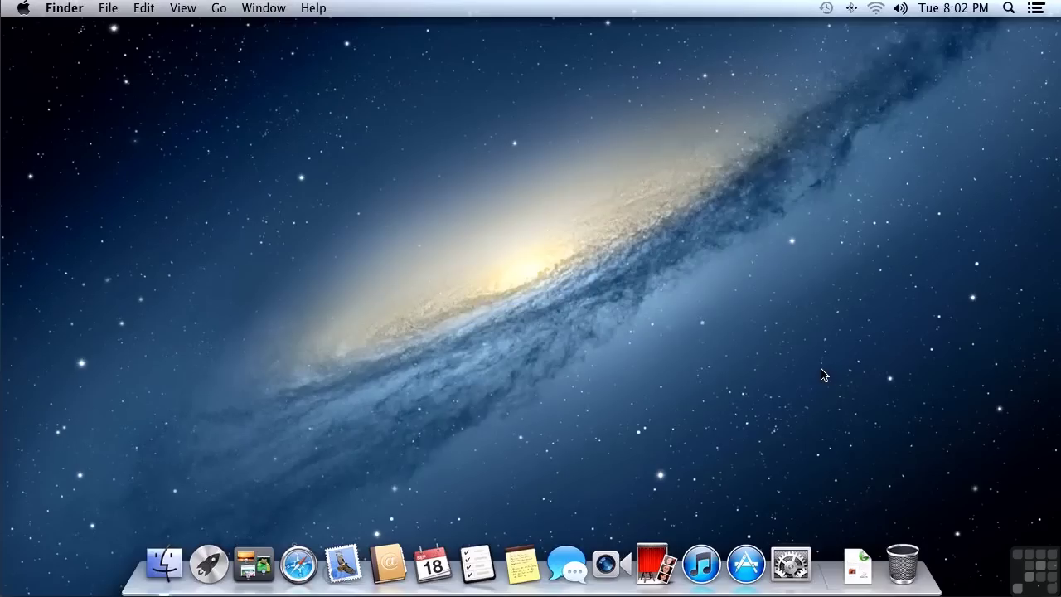
Step: Log the network user back out to the login window
left_click(24, 9)
left_click(46, 239)
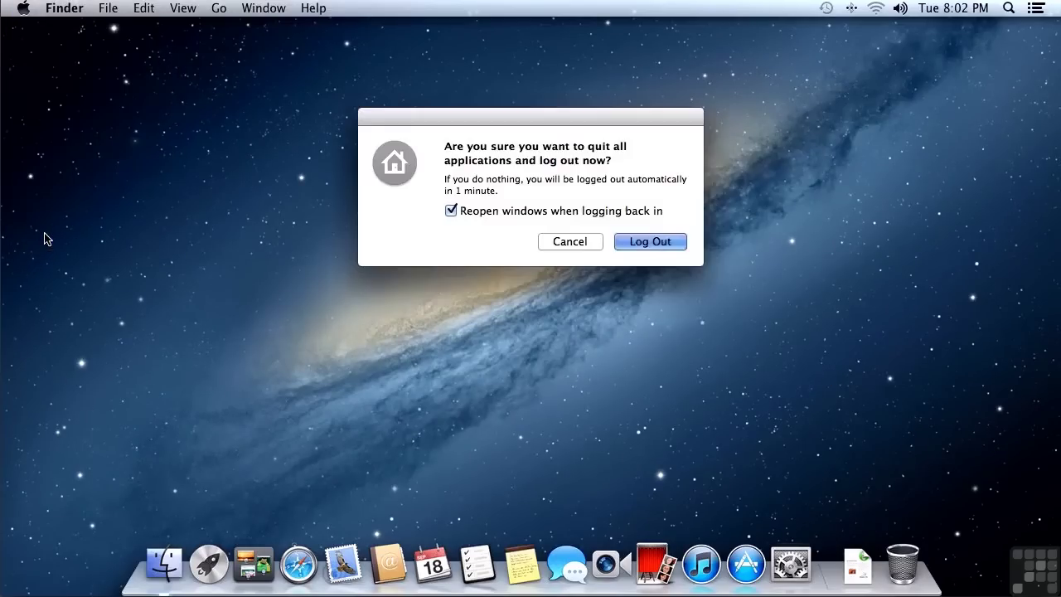
left_click(627, 242)
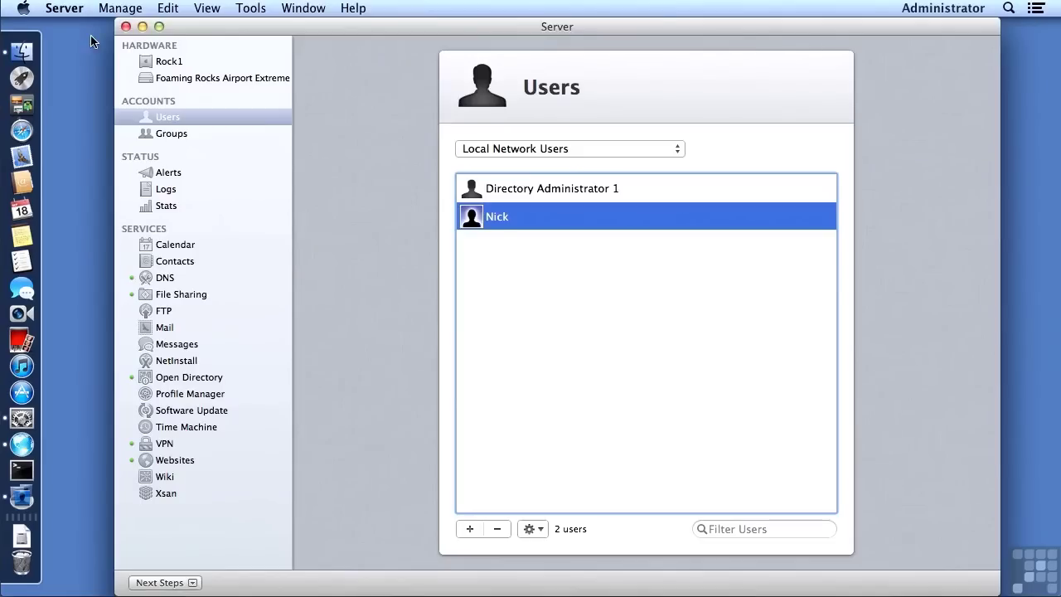
Step: On the server, open Go > Recent Folders > Users and select the network user's new home folder
left_click(92, 41)
left_click(219, 9)
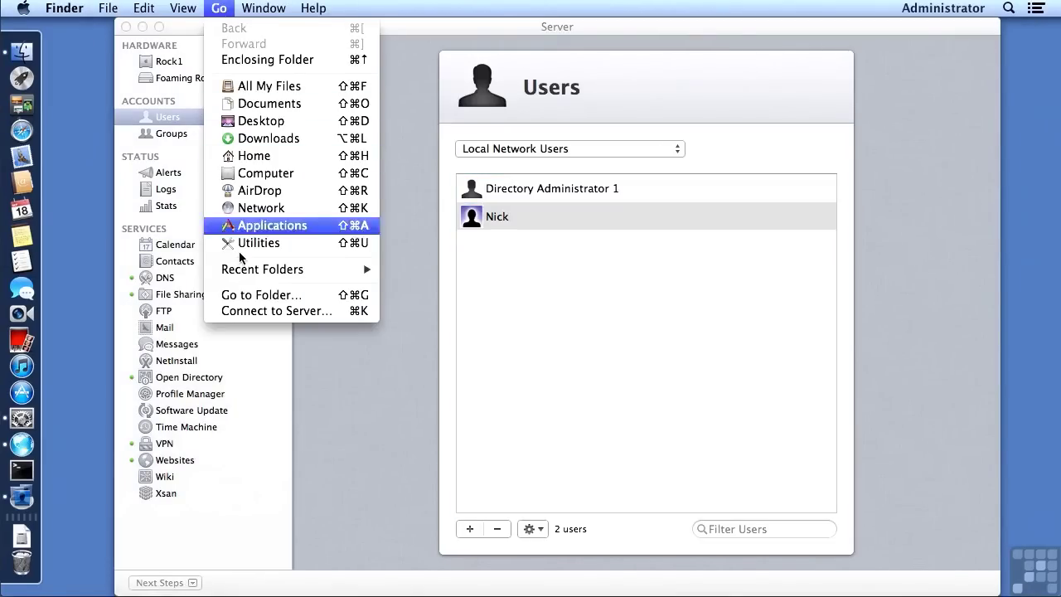
mouse_move(241, 271)
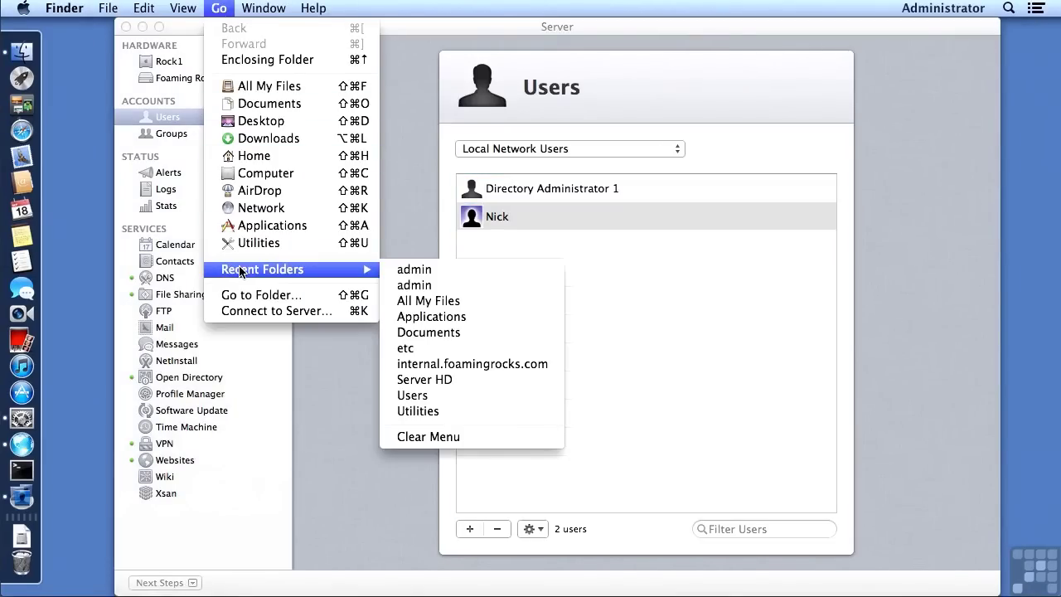
left_click(401, 393)
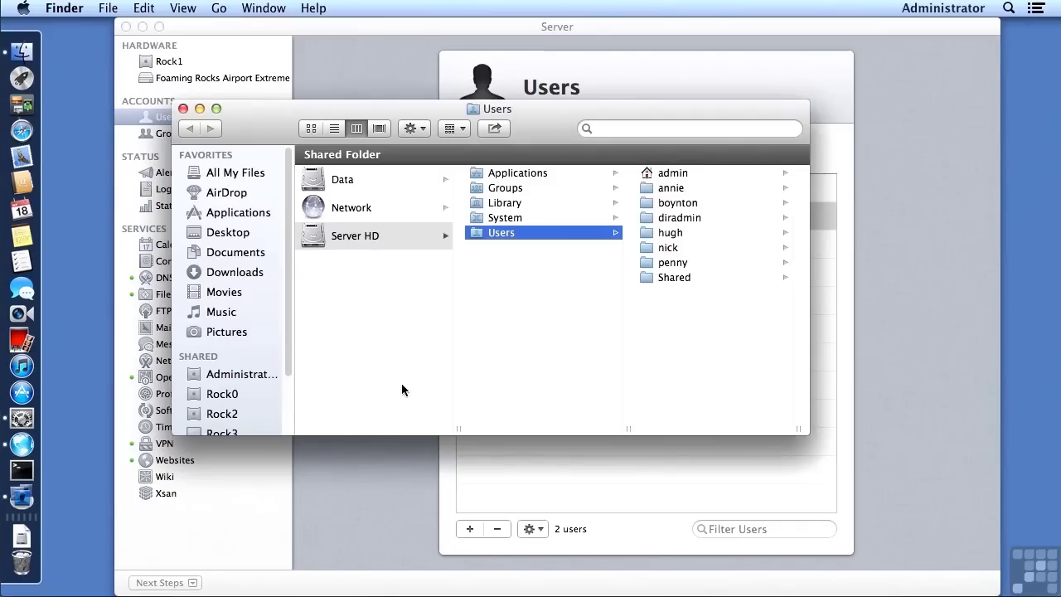
left_click(667, 247)
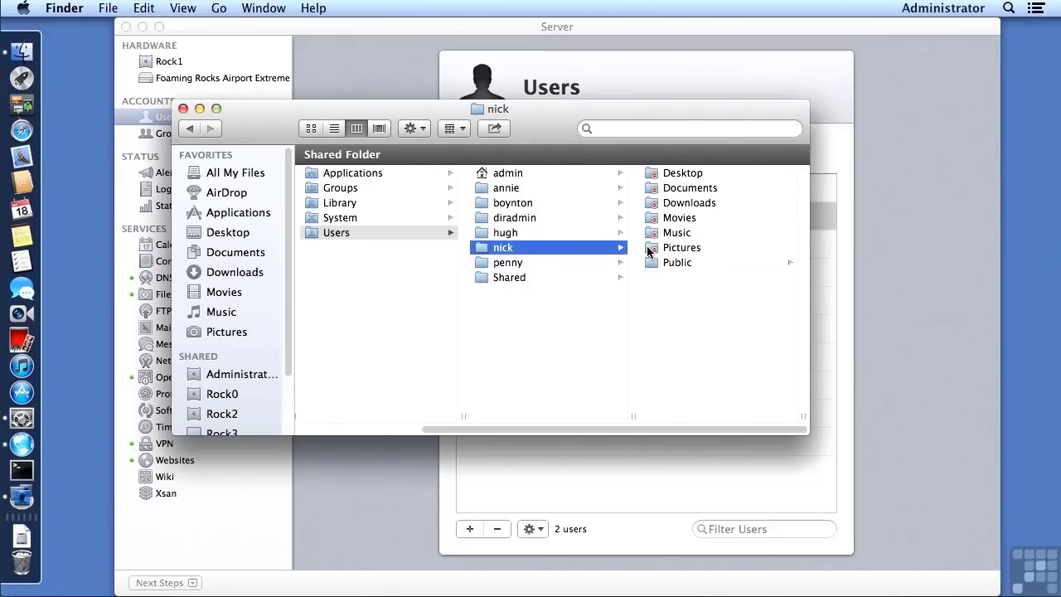